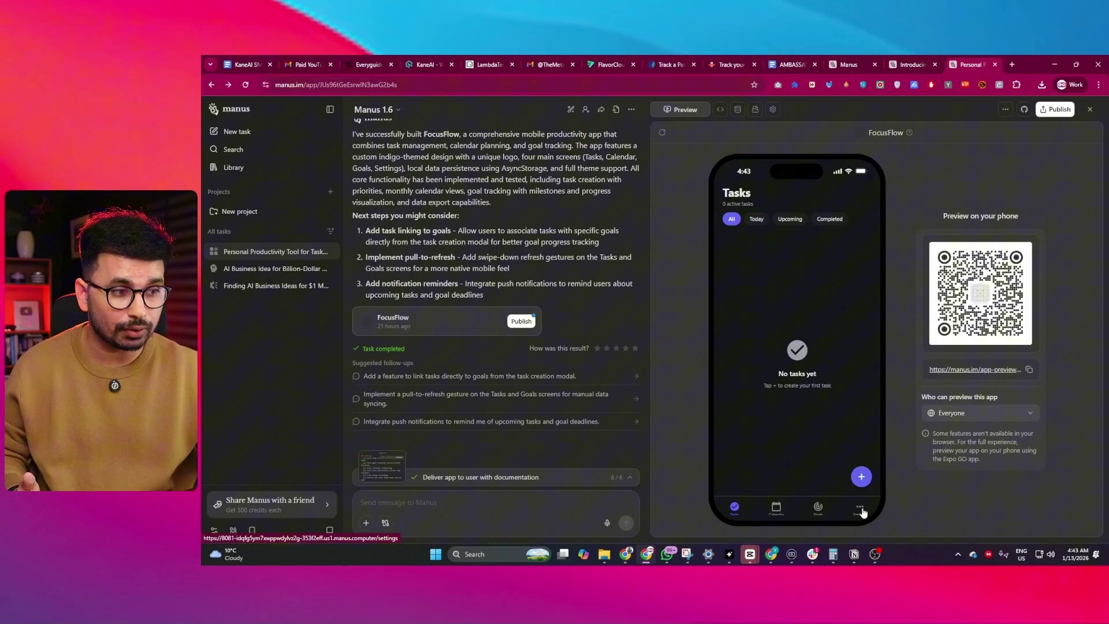
Step: Switch the FocusFlow phone preview to its Settings screen, then its Goals screen
click(860, 507)
click(816, 508)
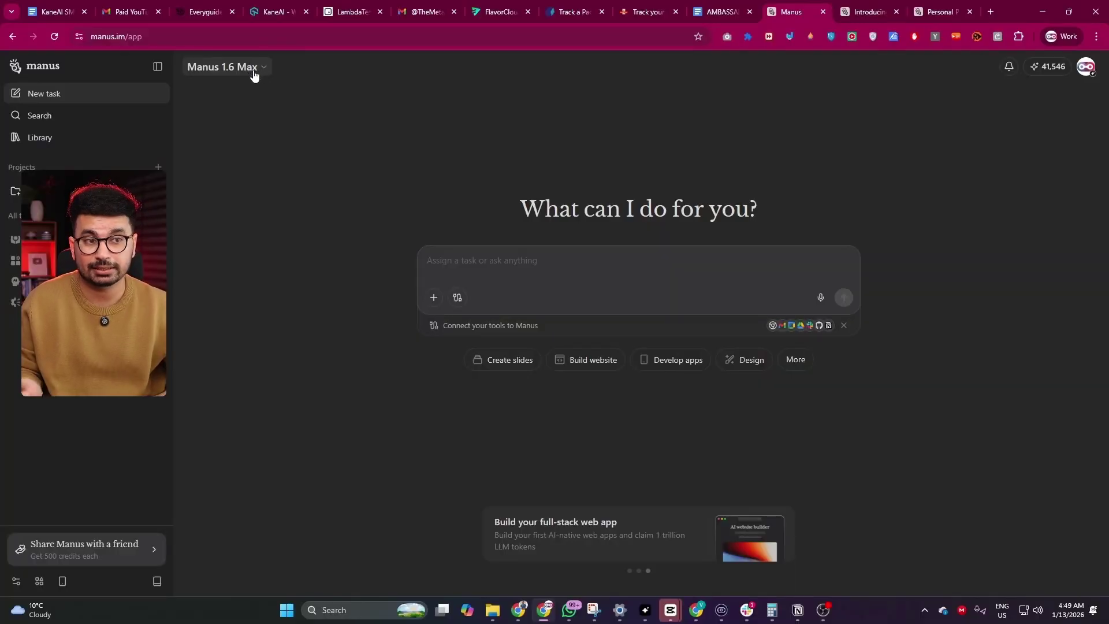
Step: Show the Manus 1.6 Max, Manus 1.6 and Manus 1.6 Lite options in the model selector
click(253, 68)
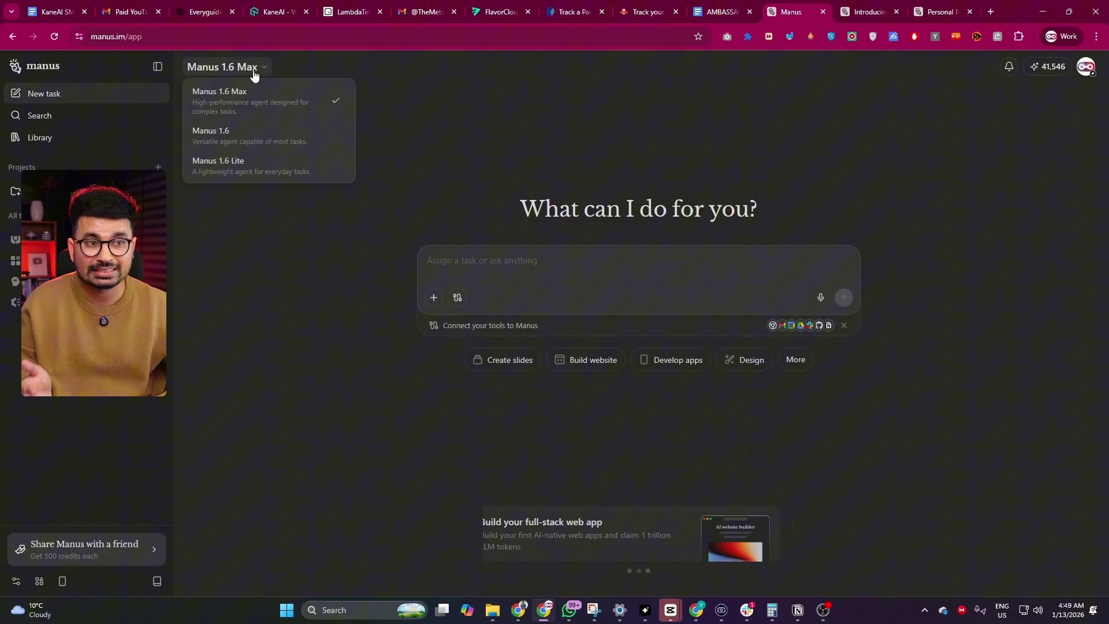
click(125, 36)
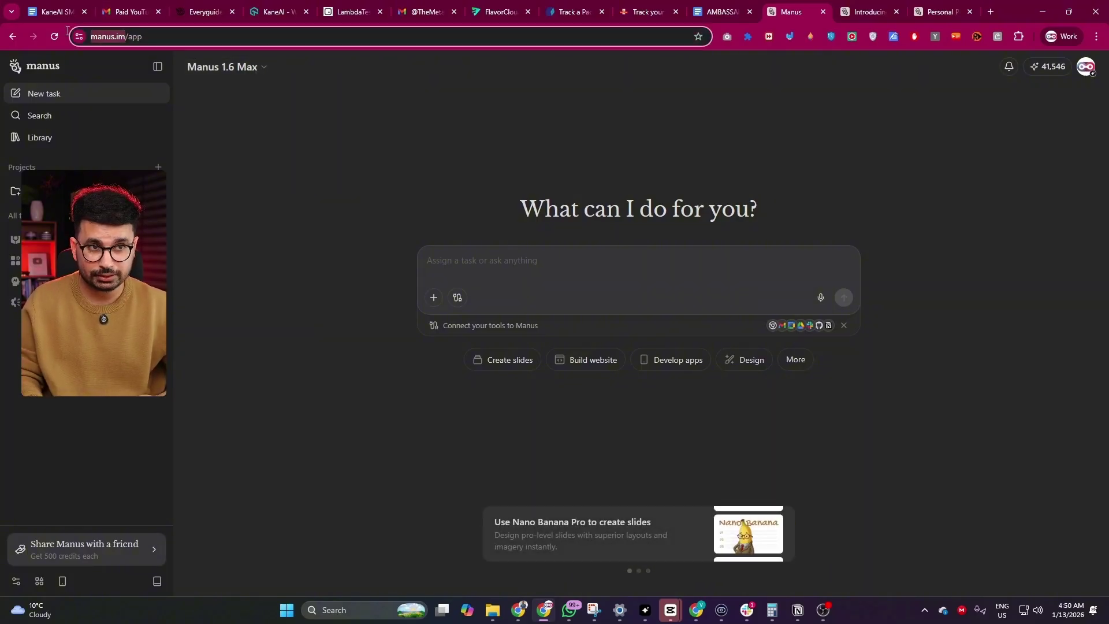
click(324, 142)
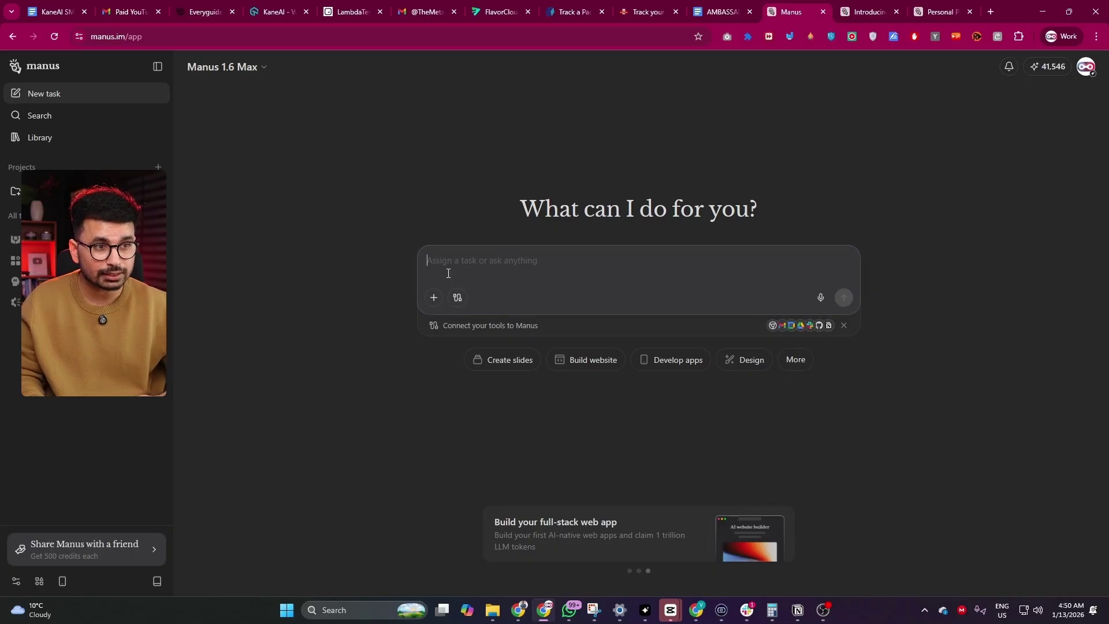
click(246, 67)
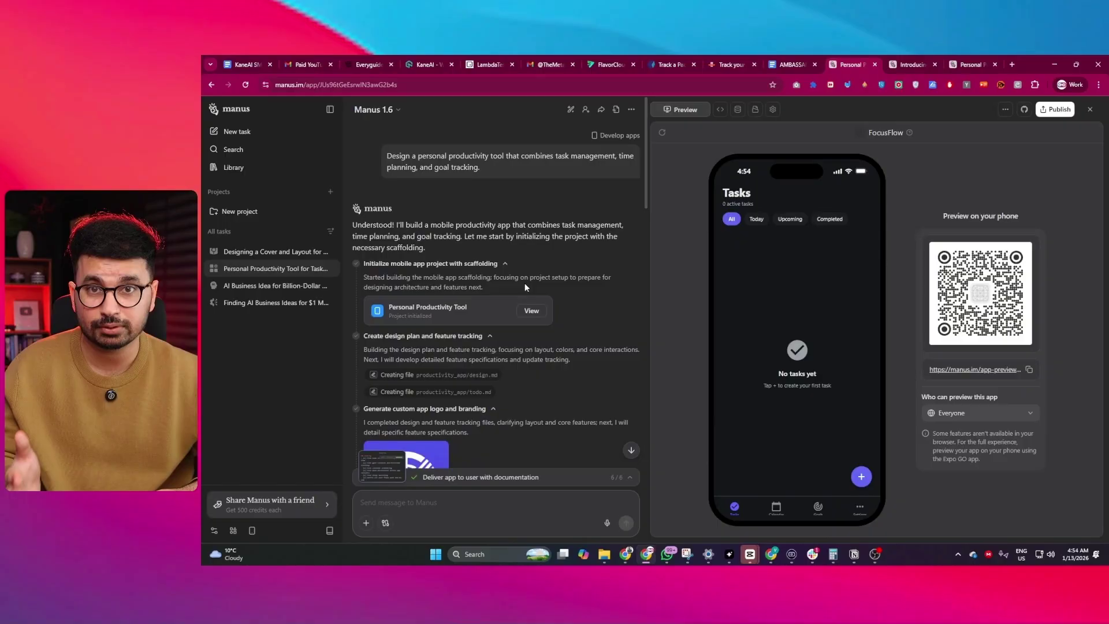
Step: Scroll down through the FocusFlow chat to review its build steps
scroll(567, 308, down, 1)
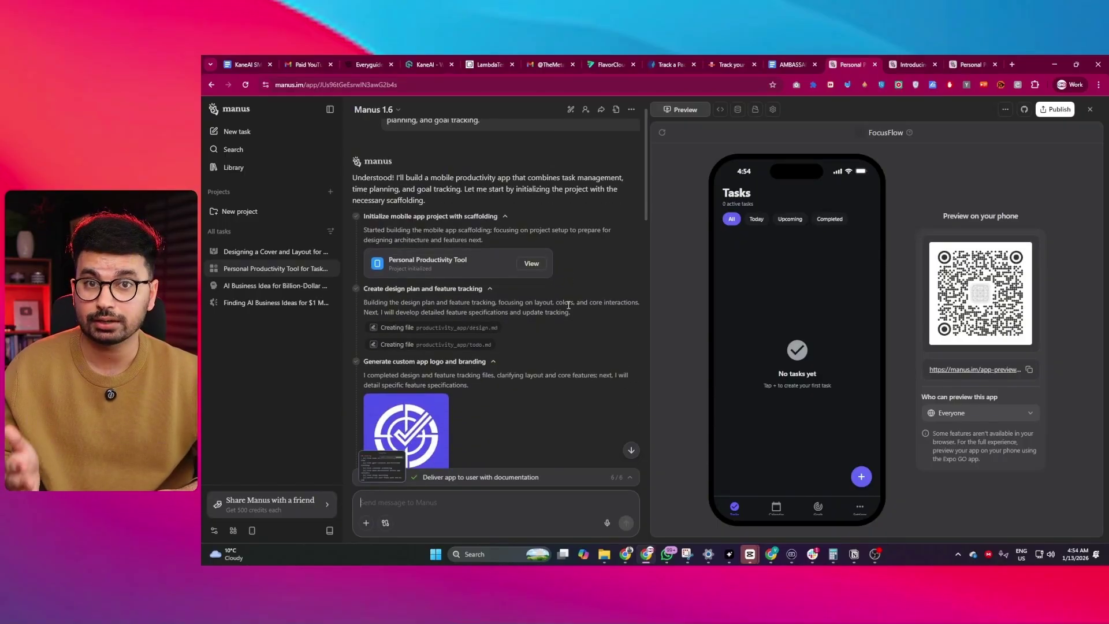
scroll(568, 305, down, 6)
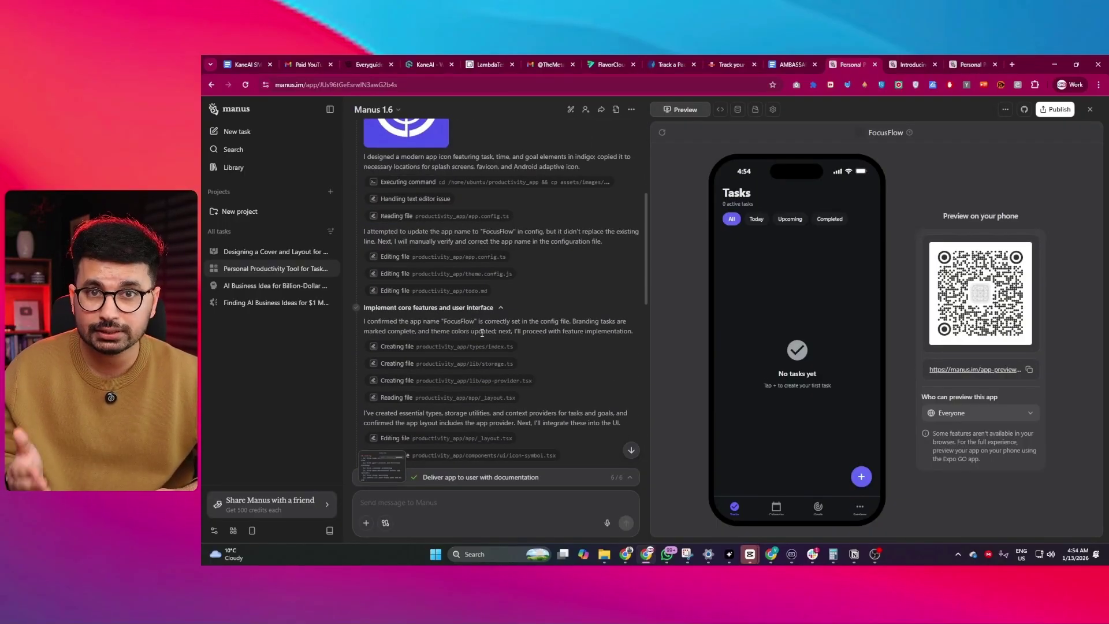
scroll(482, 341, down, 1)
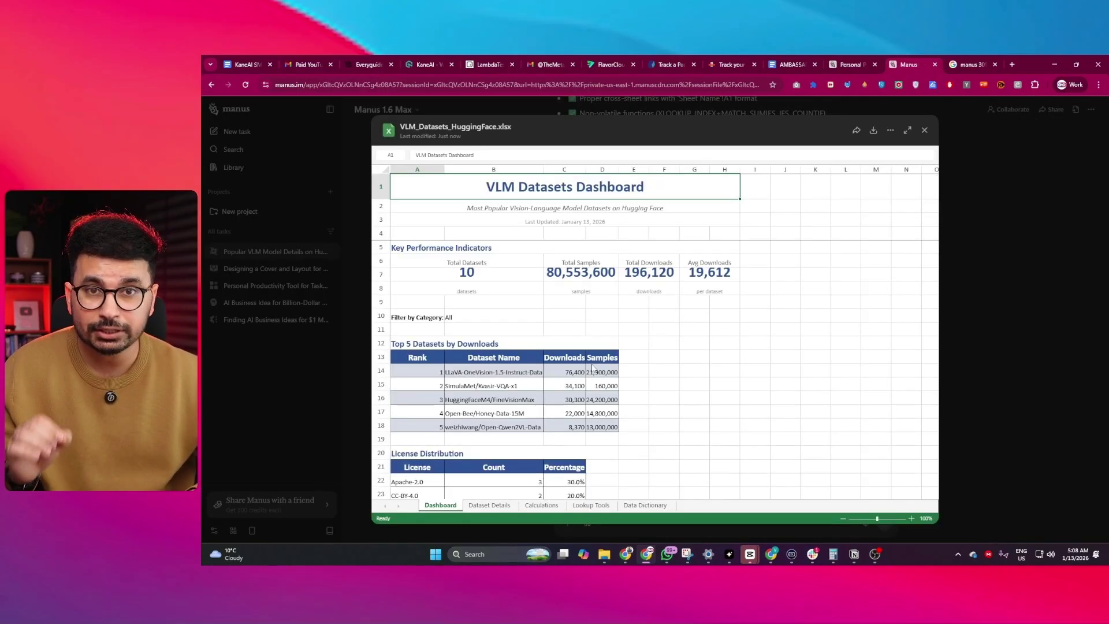
Step: Browse the workbook's Dashboard, Dataset Details, Calculations and Lookup Tools sheets, then close the preview
scroll(597, 388, down, 1)
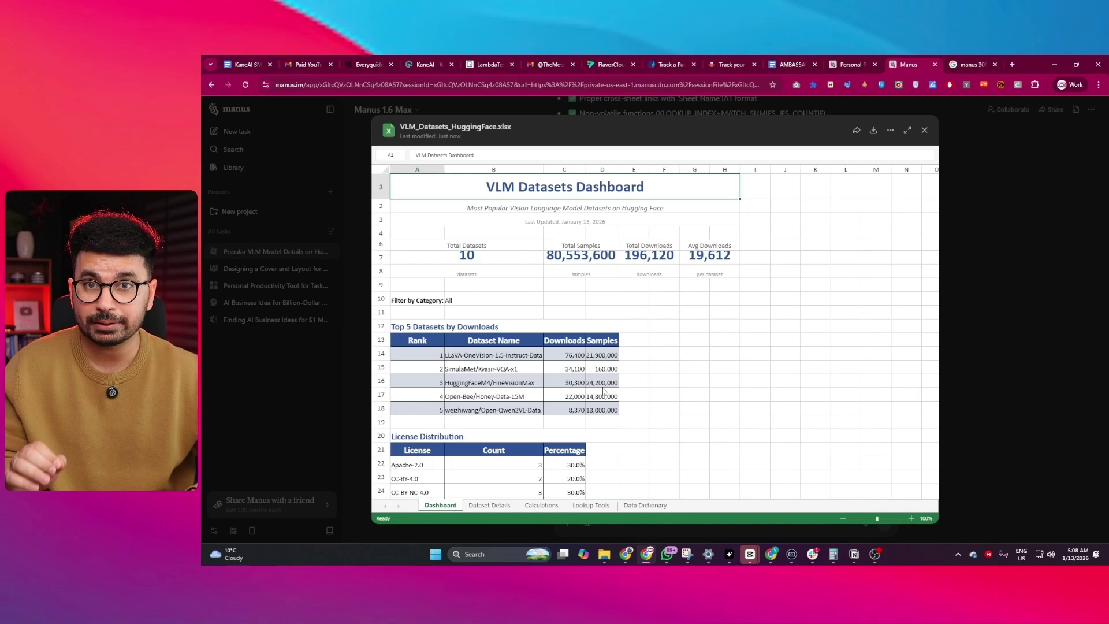
scroll(603, 391, down, 1)
scroll(604, 388, down, 4)
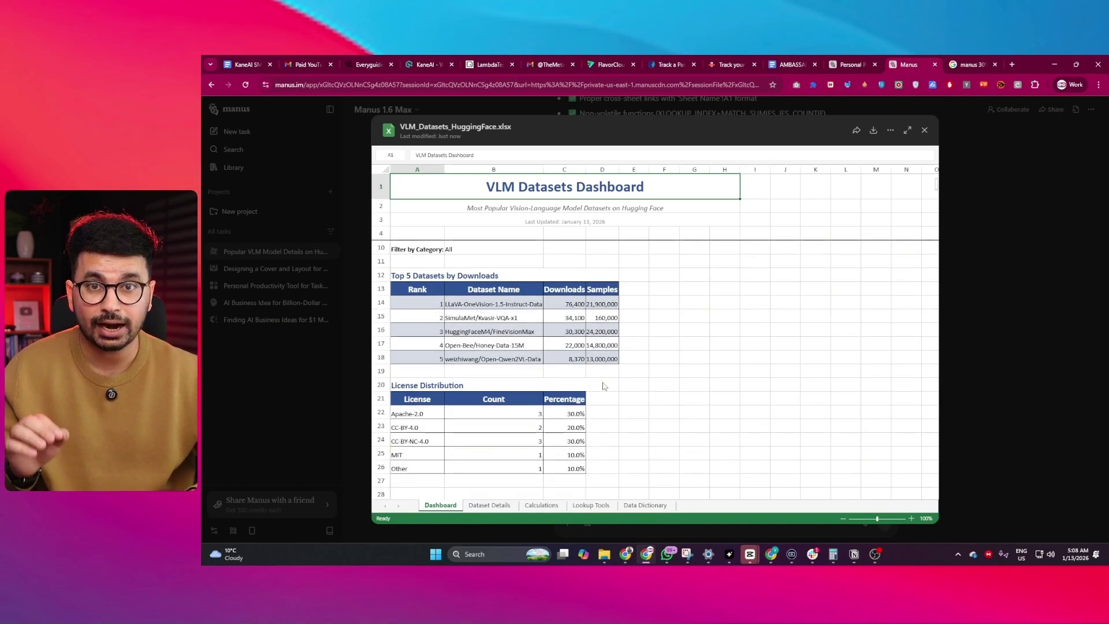
click(490, 505)
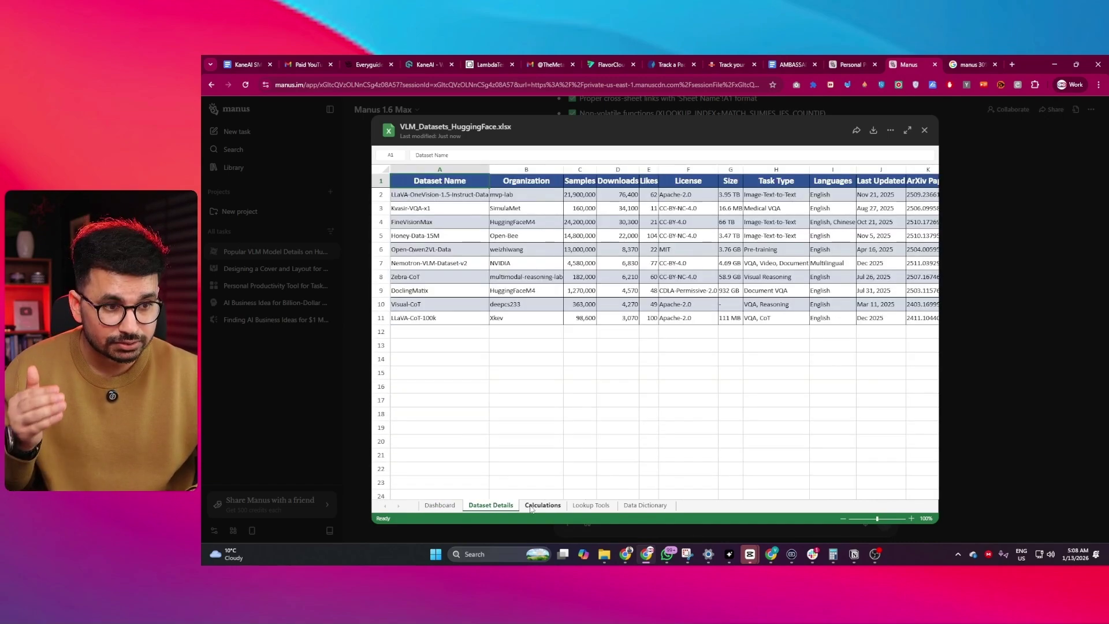
click(541, 505)
click(592, 506)
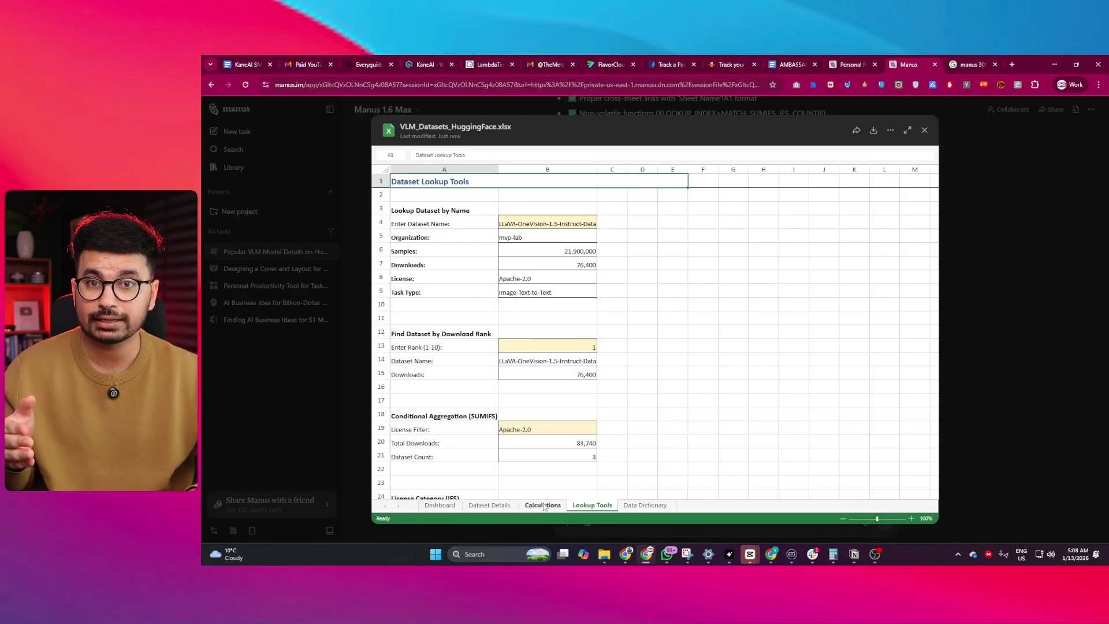
key(Escape)
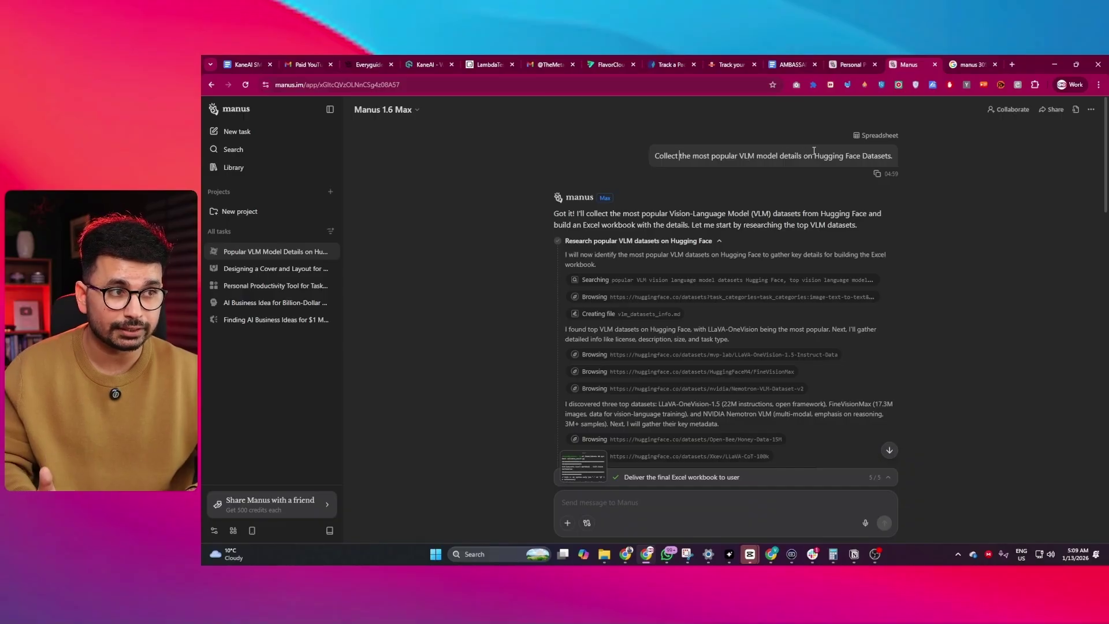
Step: Scroll down to the VLM_Datasets_HuggingFace.xlsx file card and open the workbook
scroll(858, 162, down, 1)
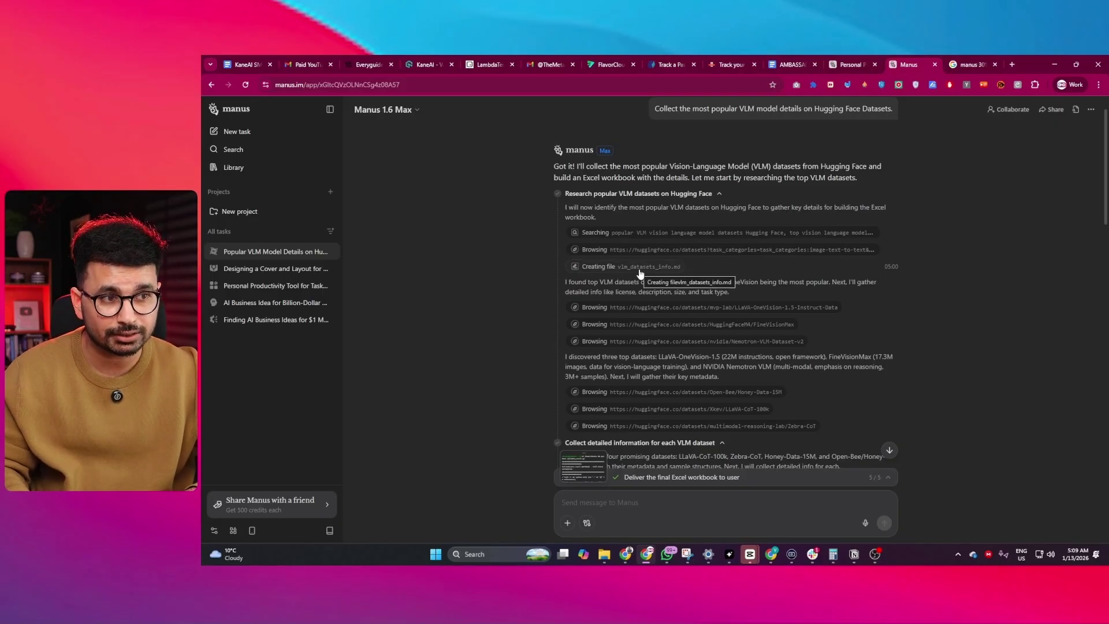
scroll(635, 277, down, 3)
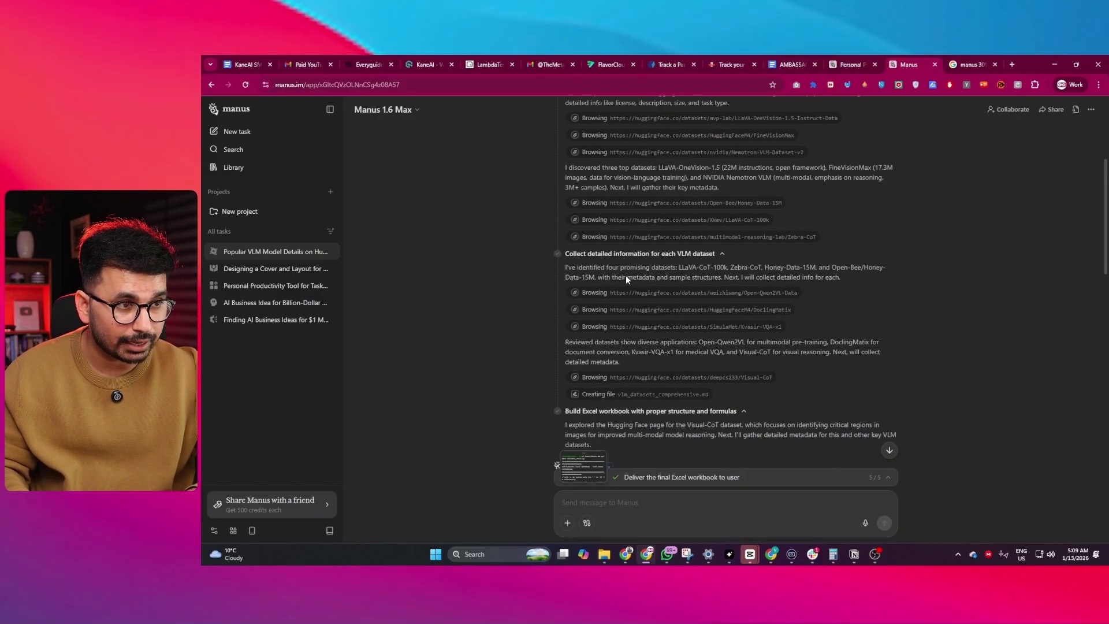
scroll(633, 259, down, 6)
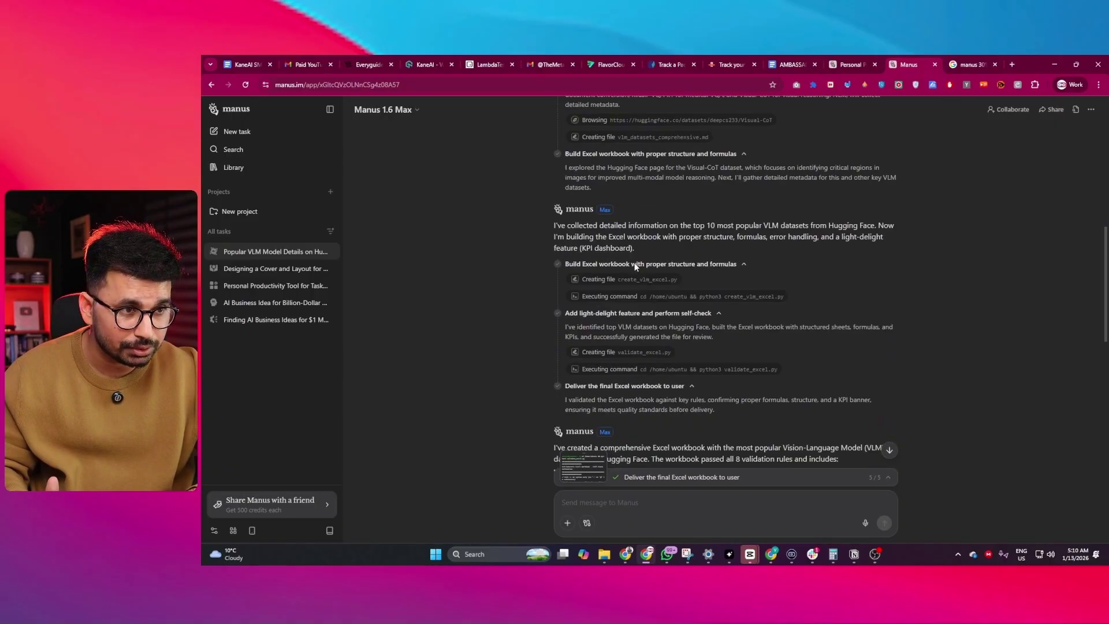
scroll(636, 265, down, 1)
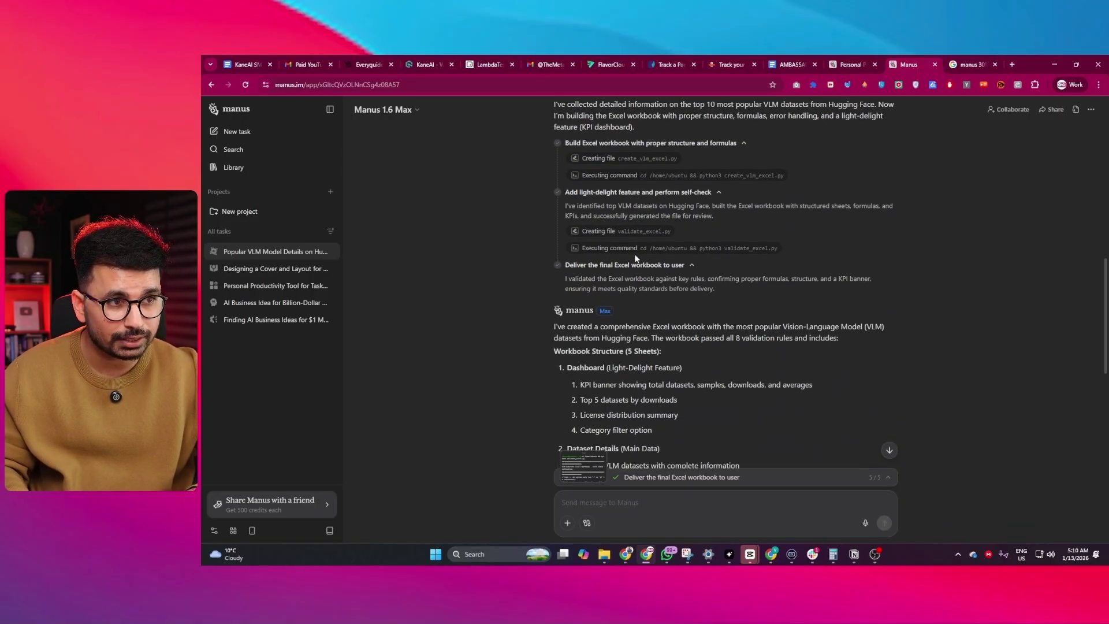
scroll(640, 246, down, 11)
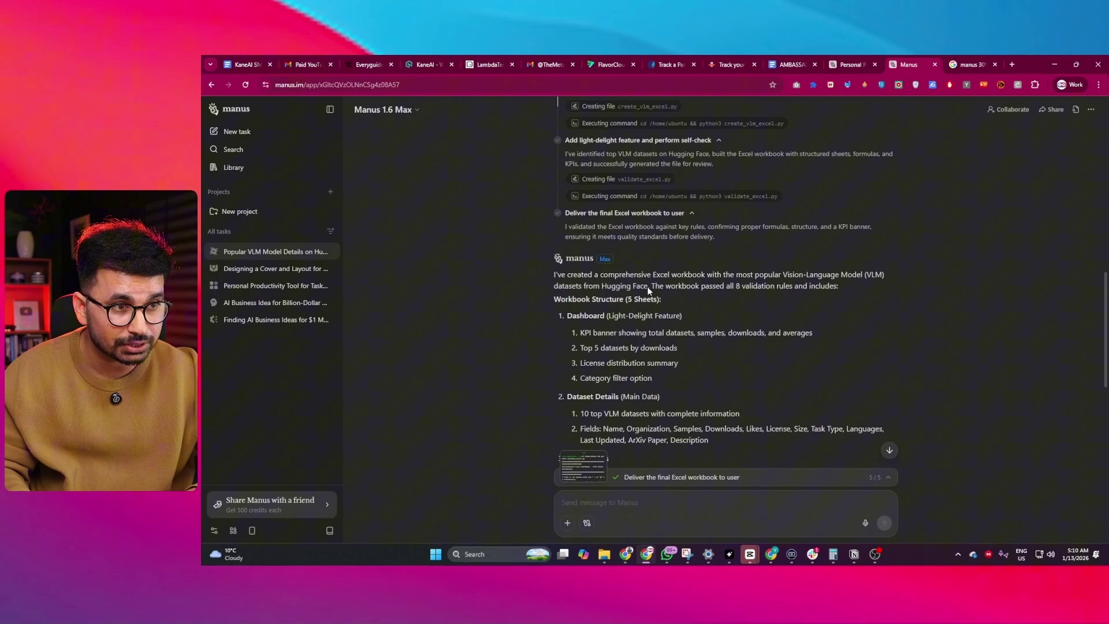
scroll(634, 362, down, 1)
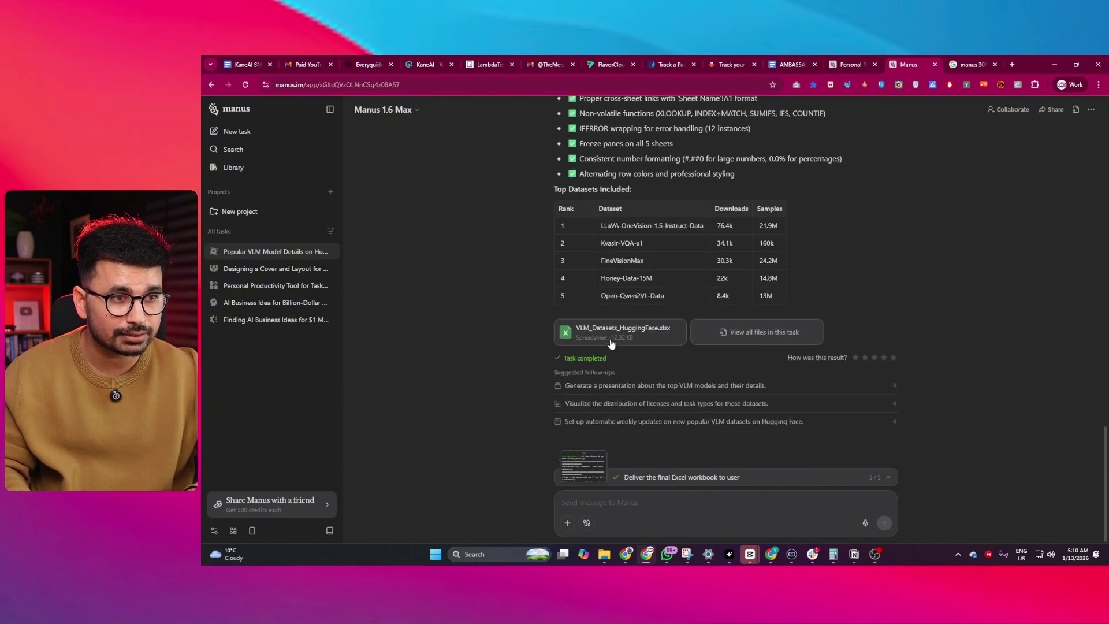
click(611, 344)
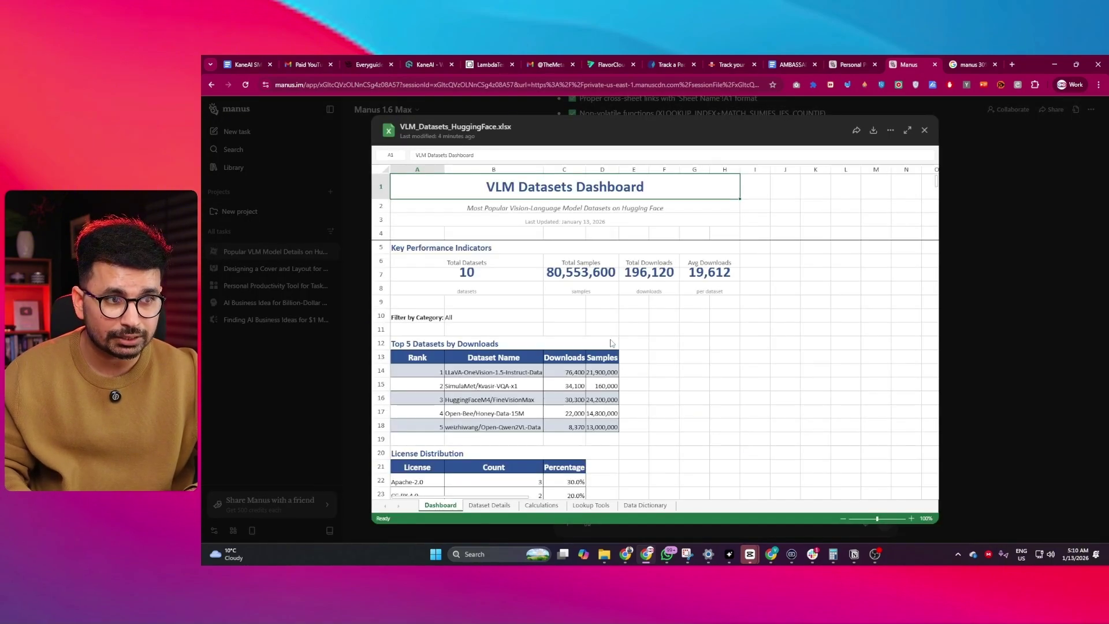
Step: Check the Data Dictionary, Lookup Tools and Calculations sheets, close the workbook, and list the models
scroll(587, 474, down, 1)
click(645, 505)
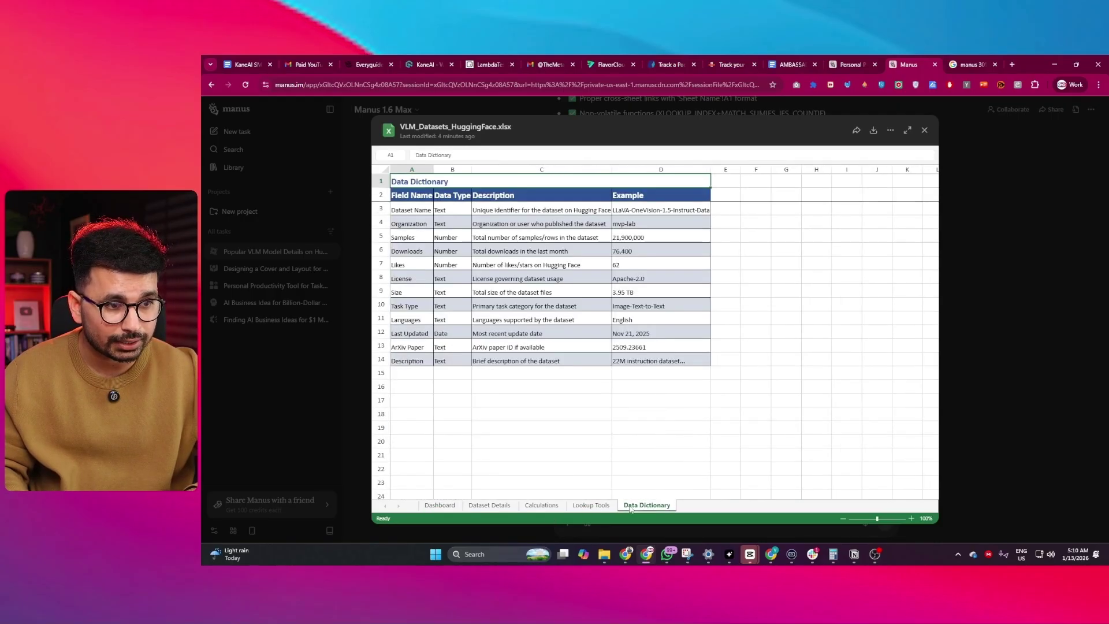
click(592, 504)
click(530, 507)
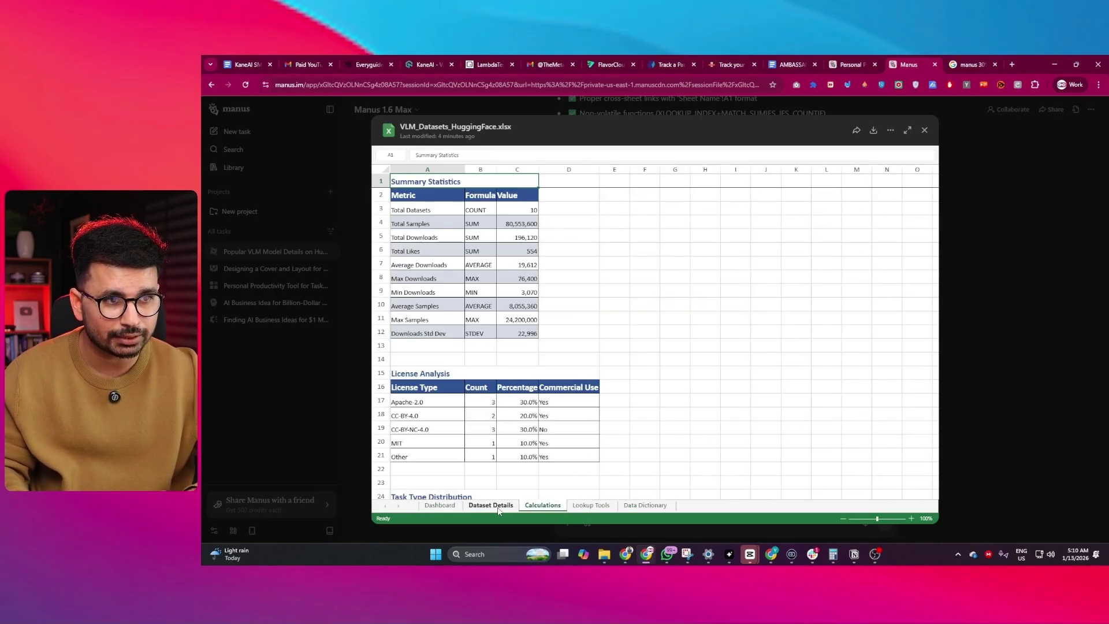
key(Escape)
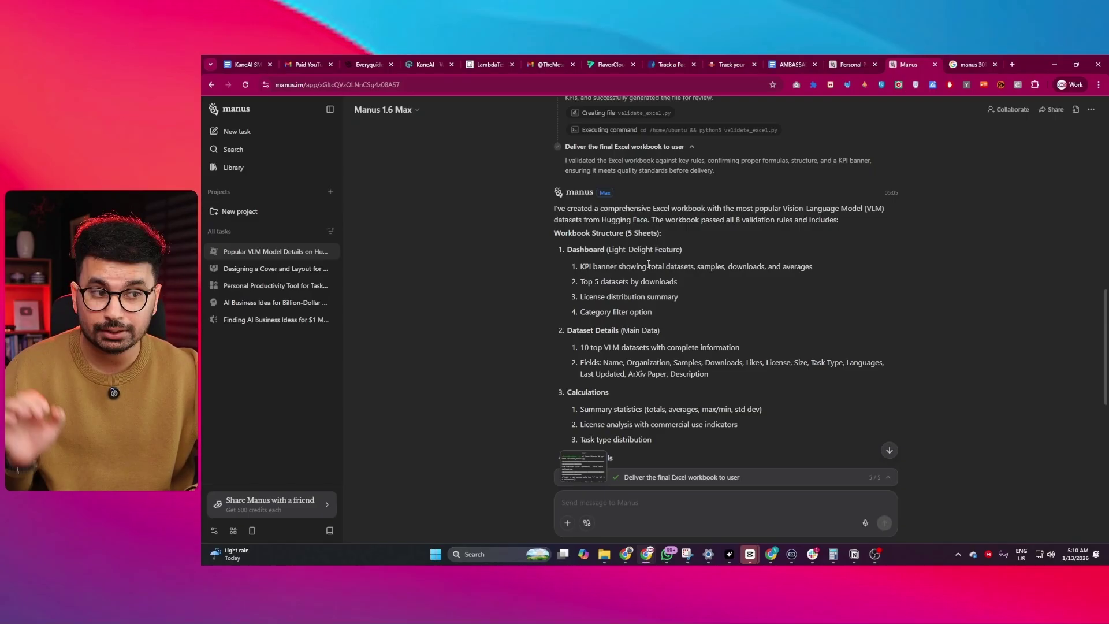
click(399, 110)
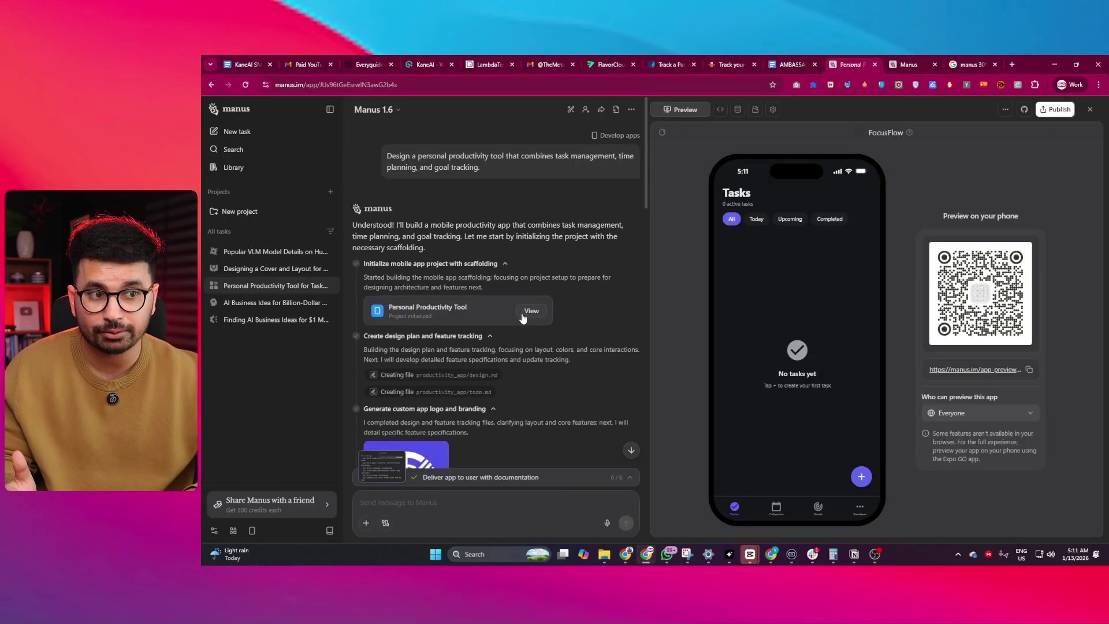
Step: Read through the design.md plan in the Code pane, then bring up todo.md
scroll(523, 318, down, 1)
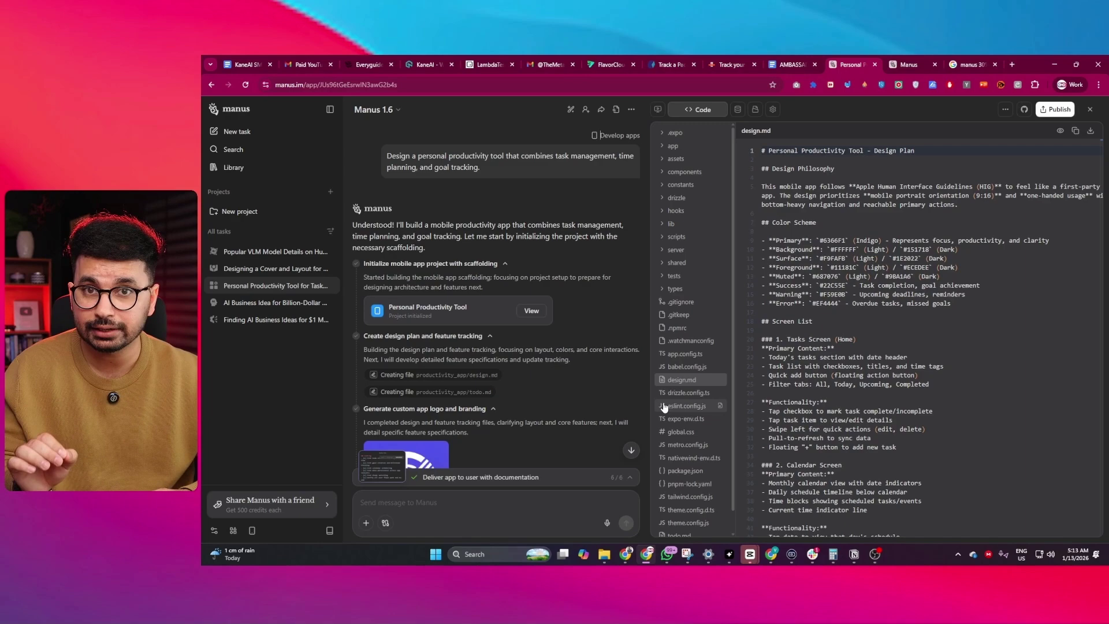
scroll(456, 344, down, 3)
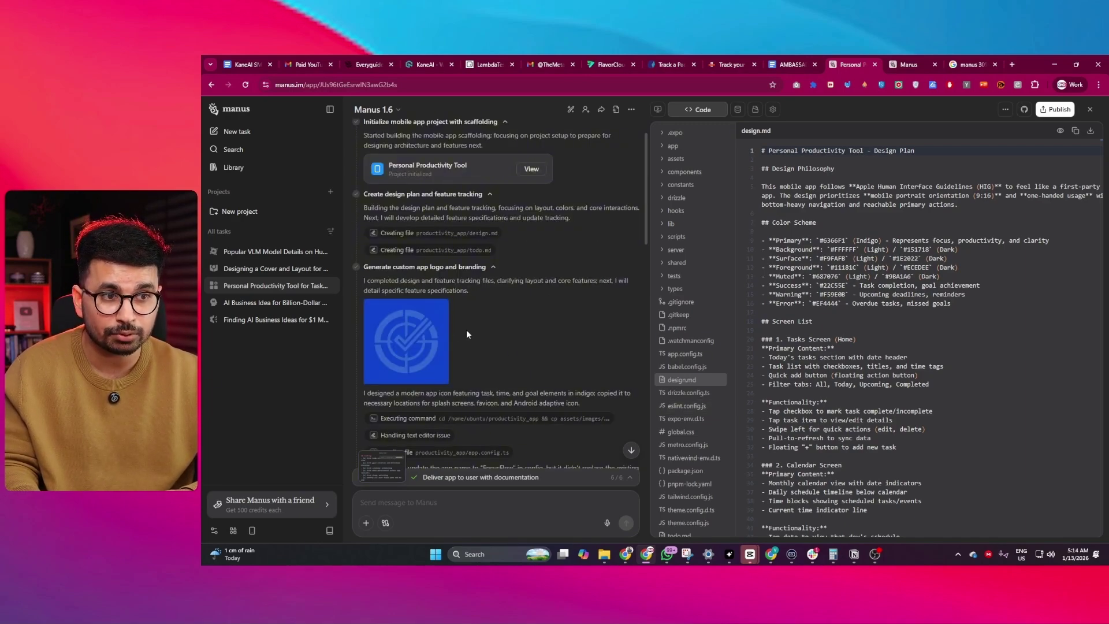
scroll(497, 316, down, 1)
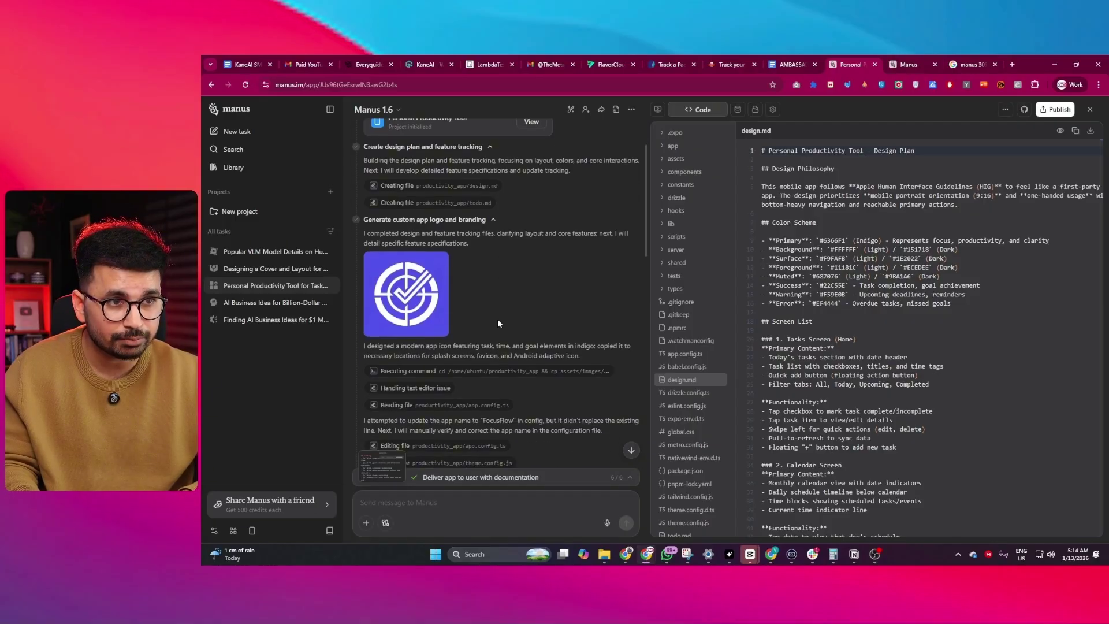
click(491, 187)
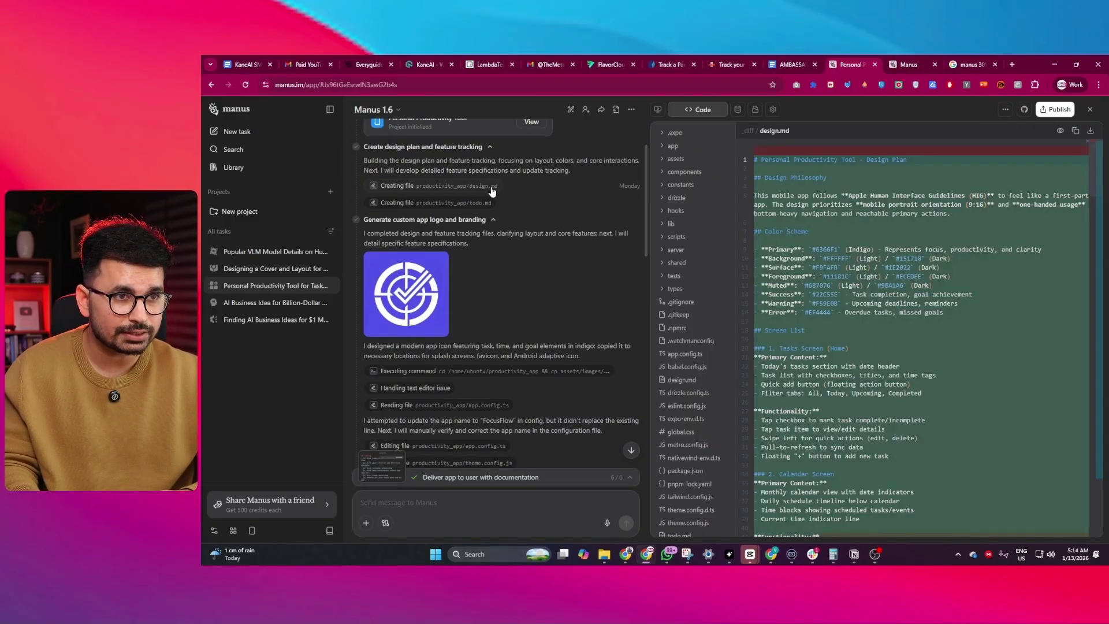
scroll(871, 349, down, 8)
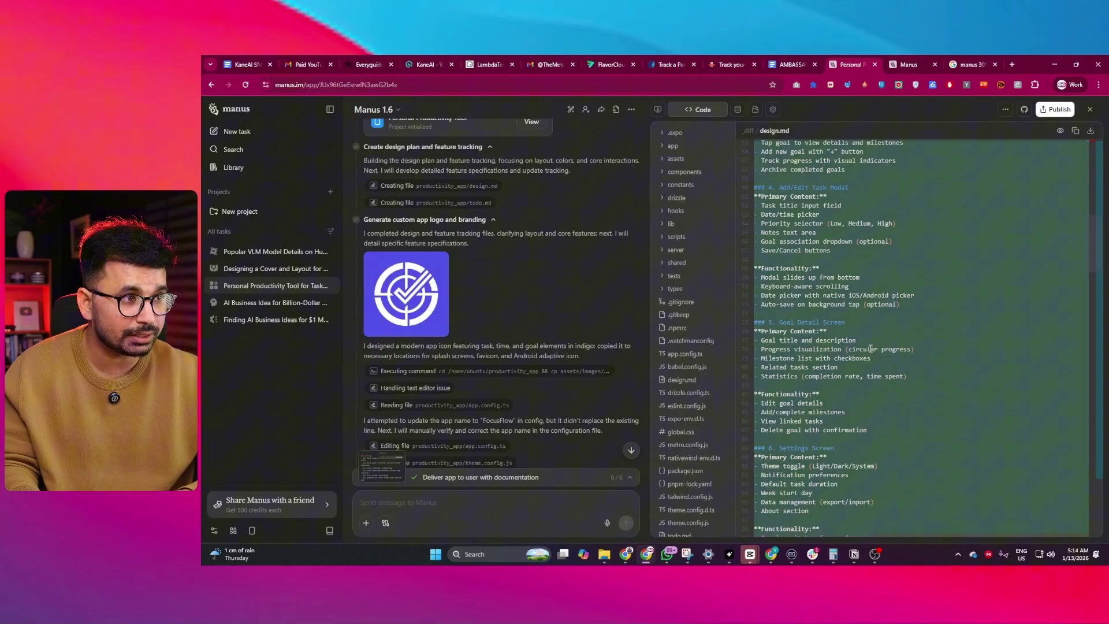
scroll(871, 349, down, 5)
scroll(857, 404, up, 13)
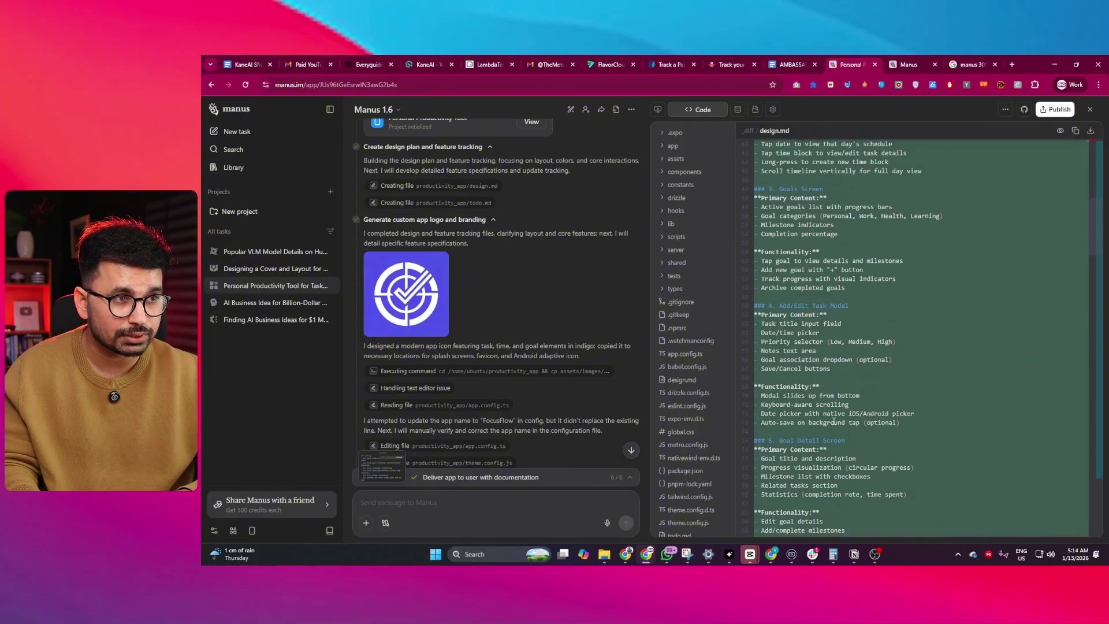
scroll(805, 427, down, 10)
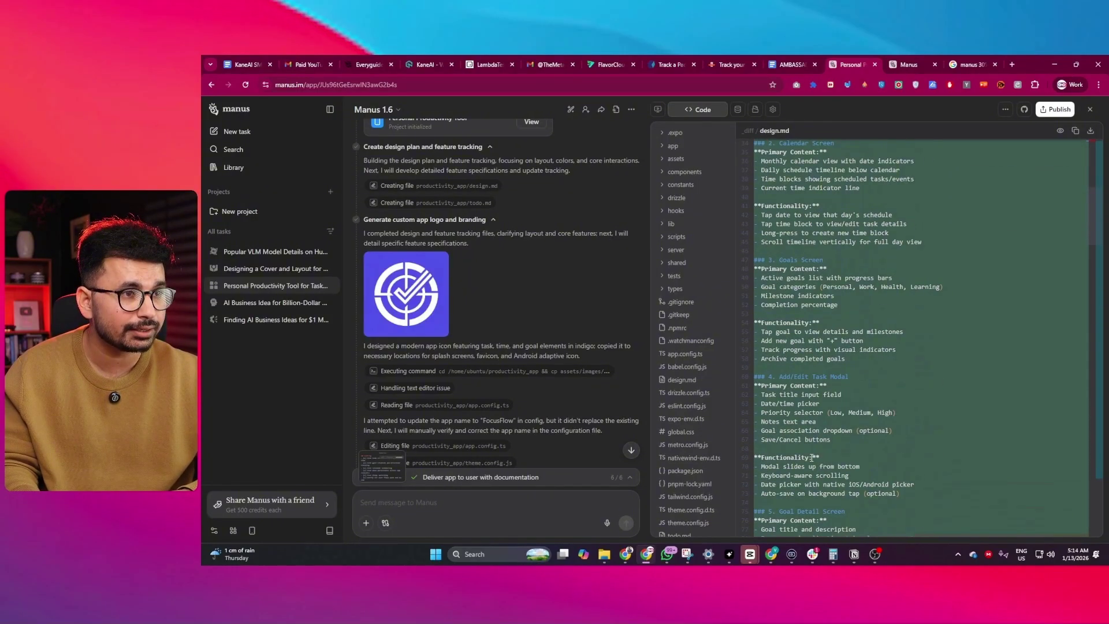
click(484, 203)
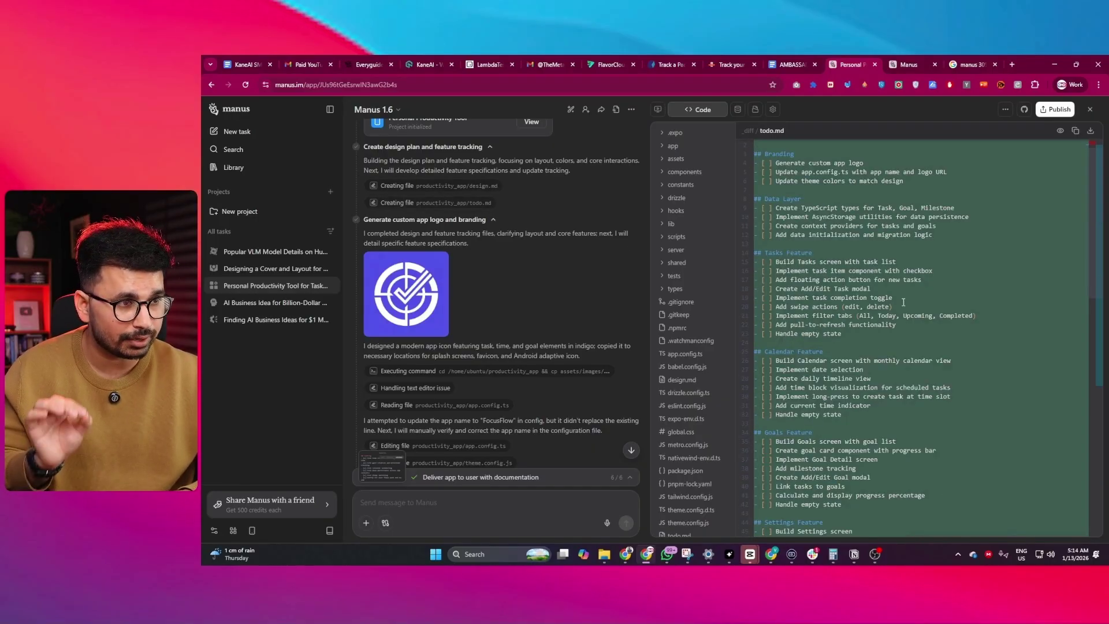
Step: Scroll through the todo.md checklist, then select the summit landing-page request text
scroll(867, 366, down, 1)
scroll(867, 366, down, 1)
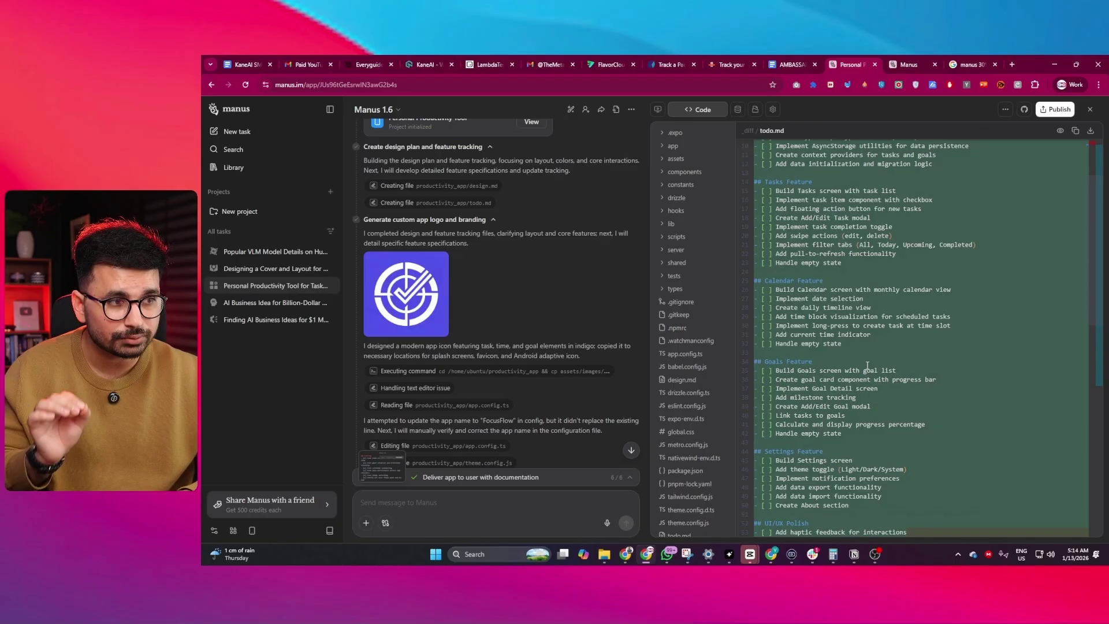
scroll(867, 365, down, 1)
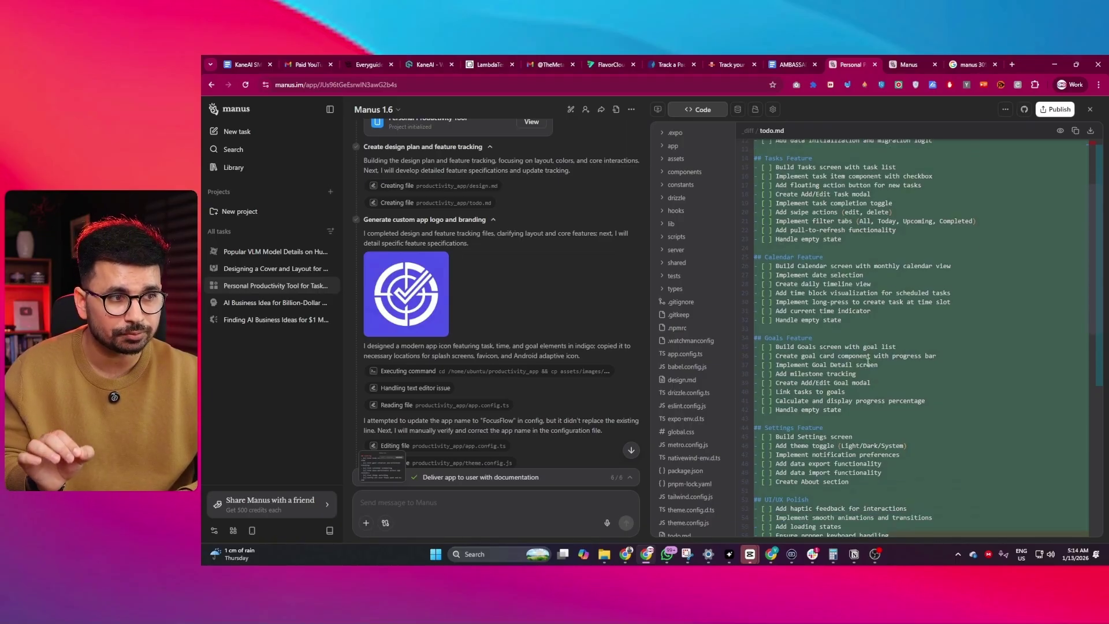
scroll(873, 367, down, 1)
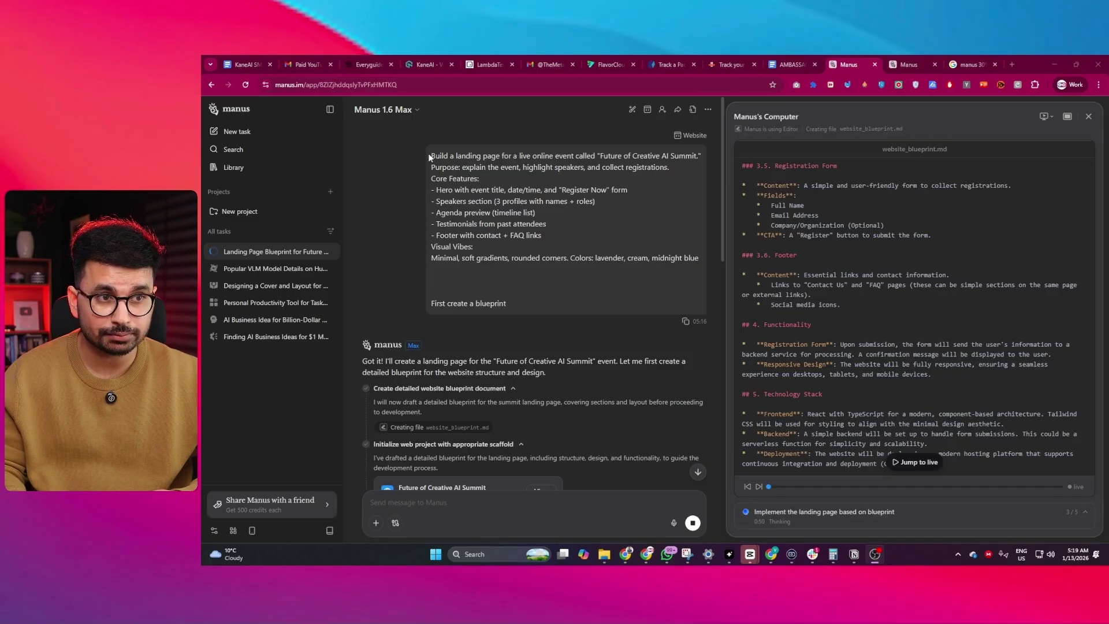
drag(429, 157, 697, 259)
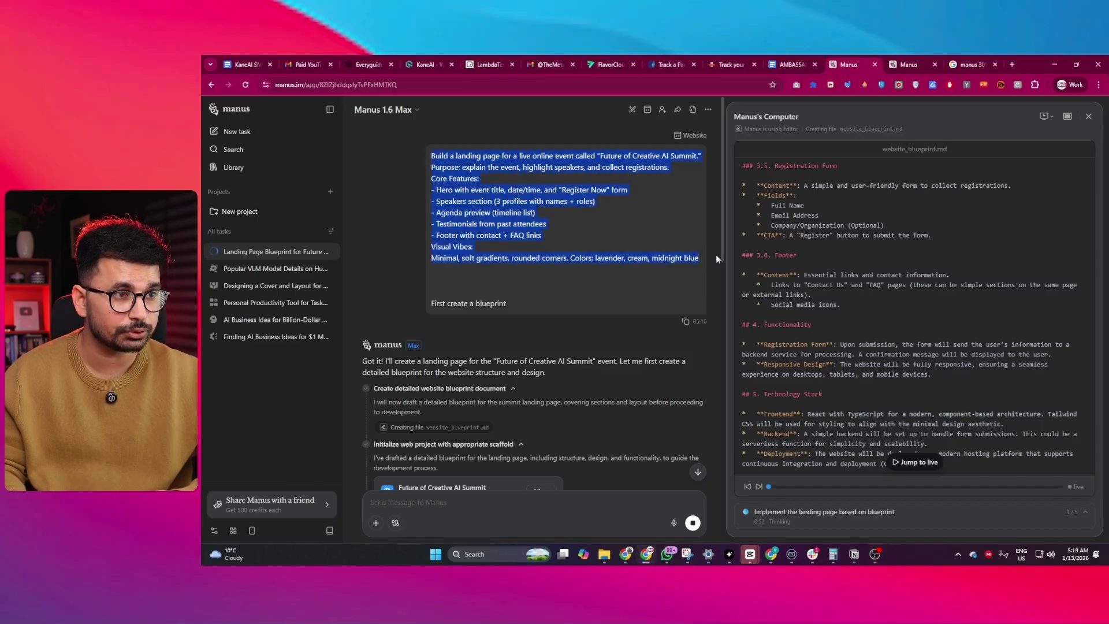
Step: Widen the Manus's Computer panel, then restore the original chat and panel split
click(444, 304)
scroll(445, 304, down, 2)
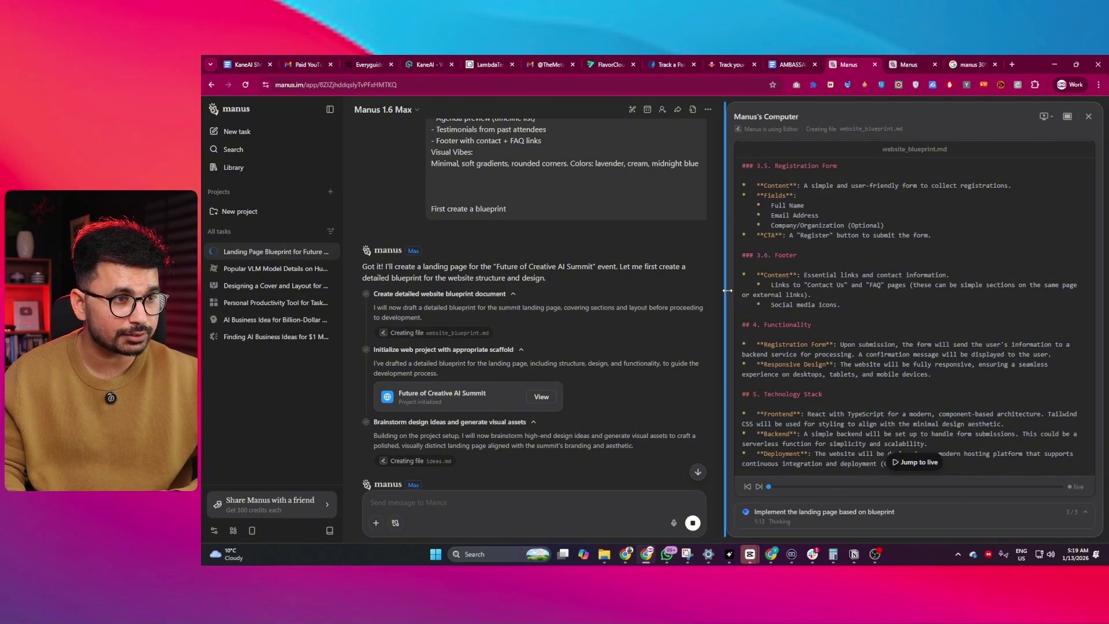
drag(727, 291, 613, 291)
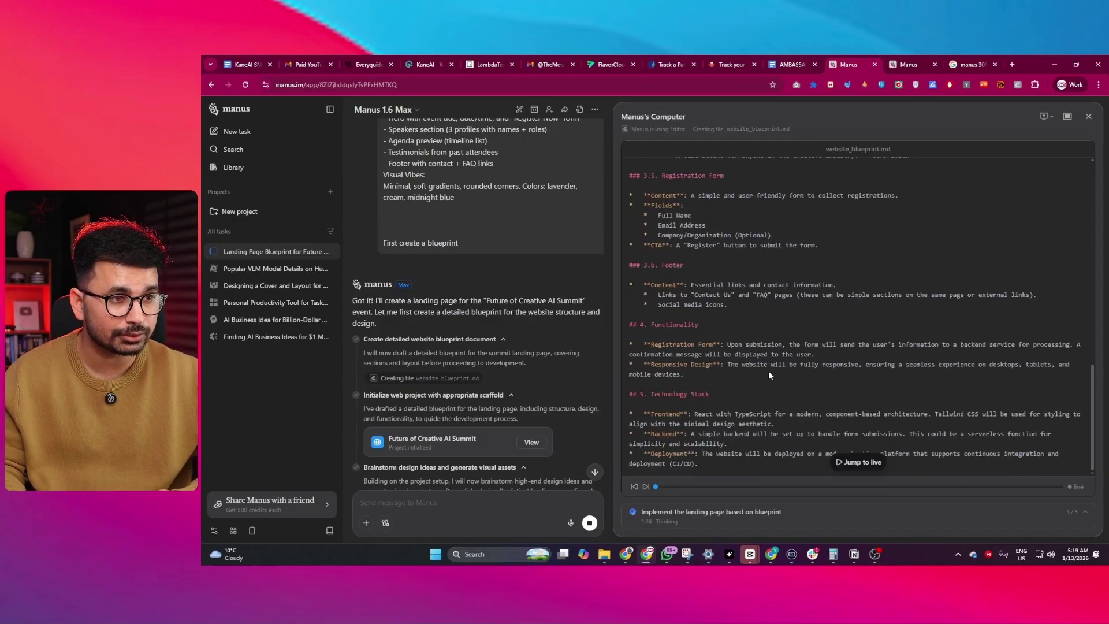
double_click(615, 262)
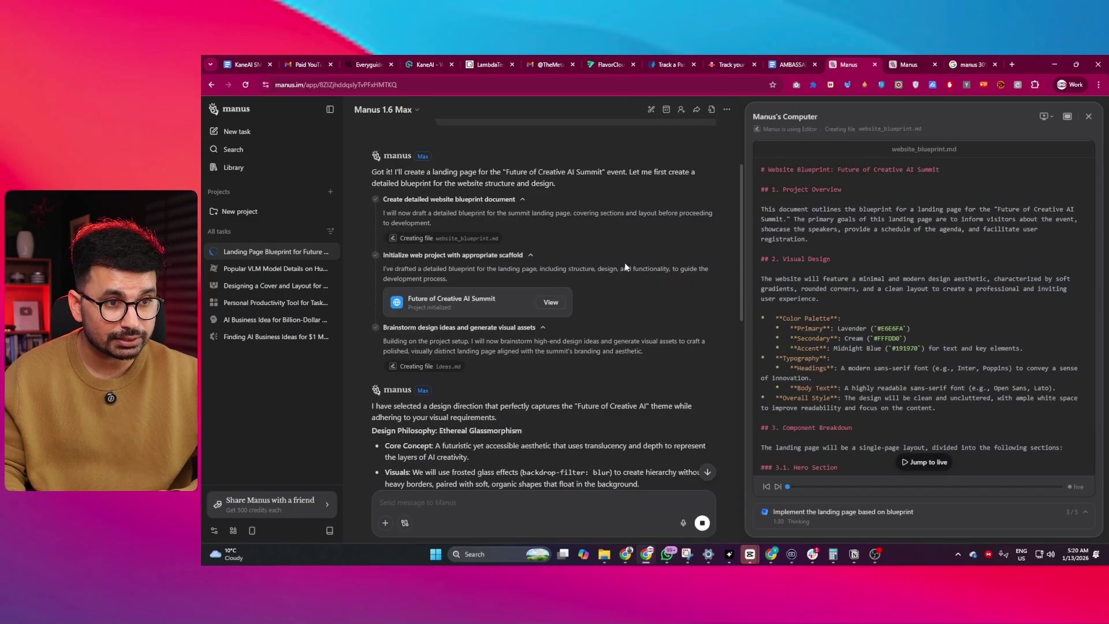
Step: Show the ideas.md design brainstorm and scroll down to the generated images
click(443, 368)
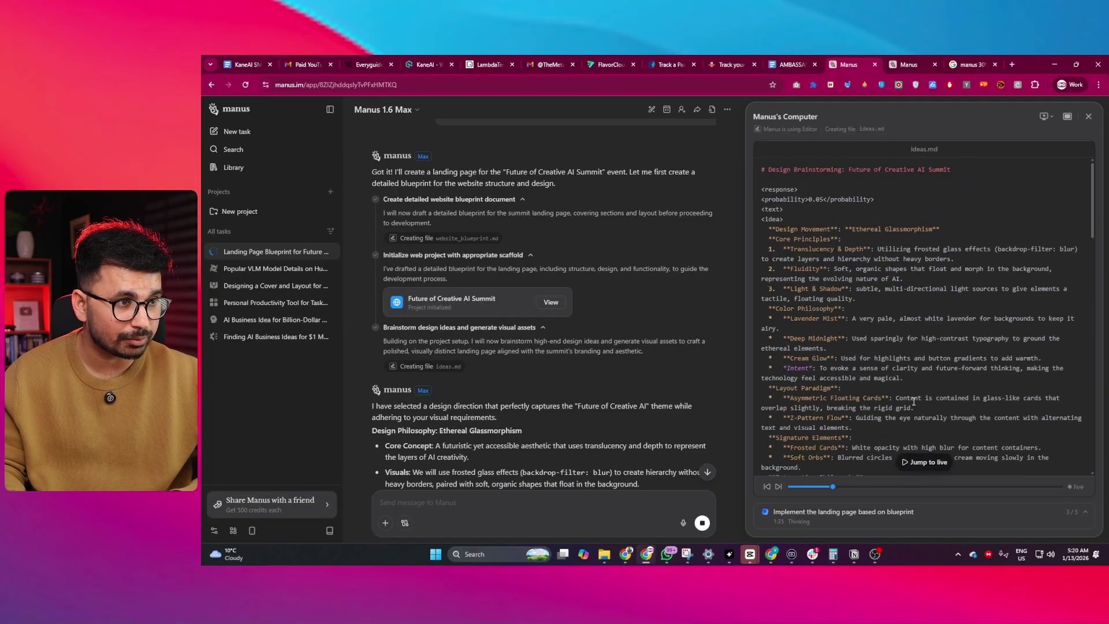
scroll(610, 427, down, 3)
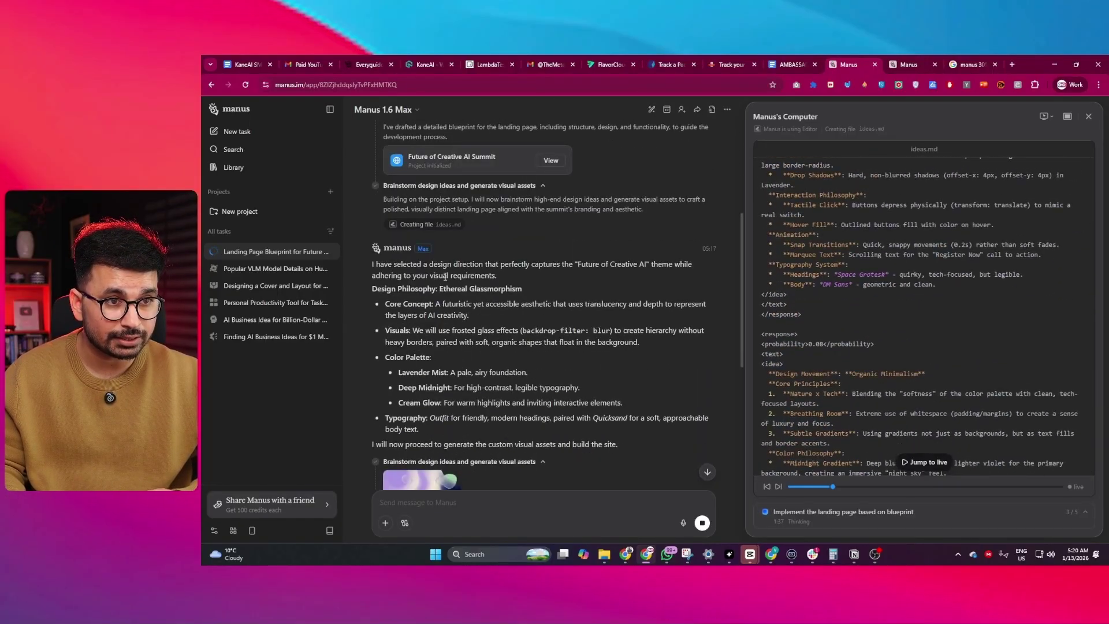
scroll(477, 341, down, 3)
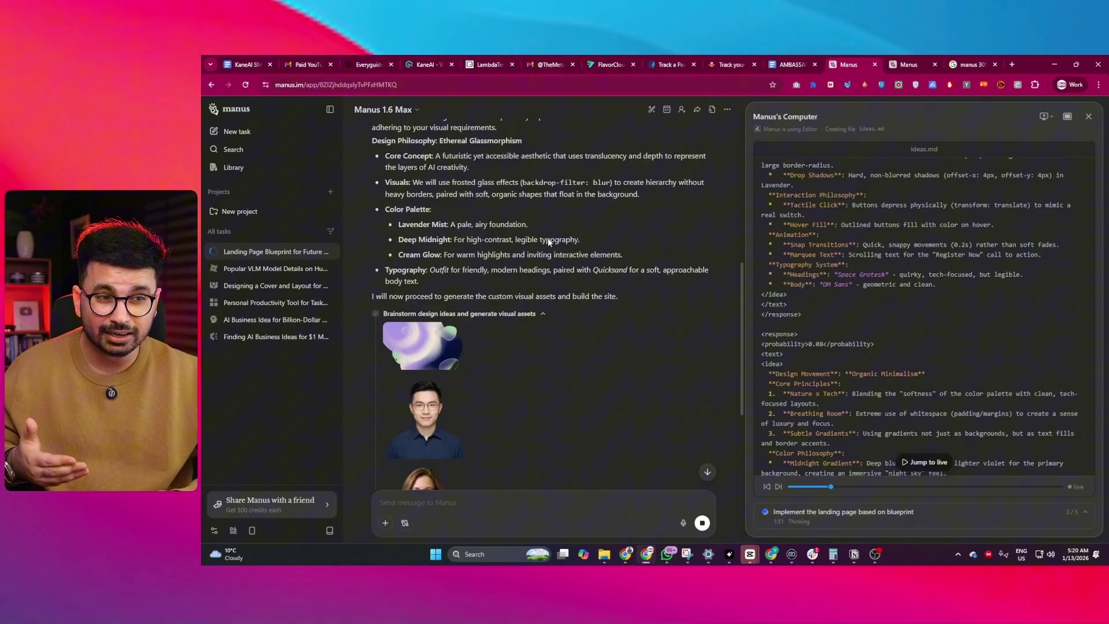
scroll(548, 238, down, 2)
Step: View the man's portrait and the abstract gradient artwork full size, closing each
click(435, 359)
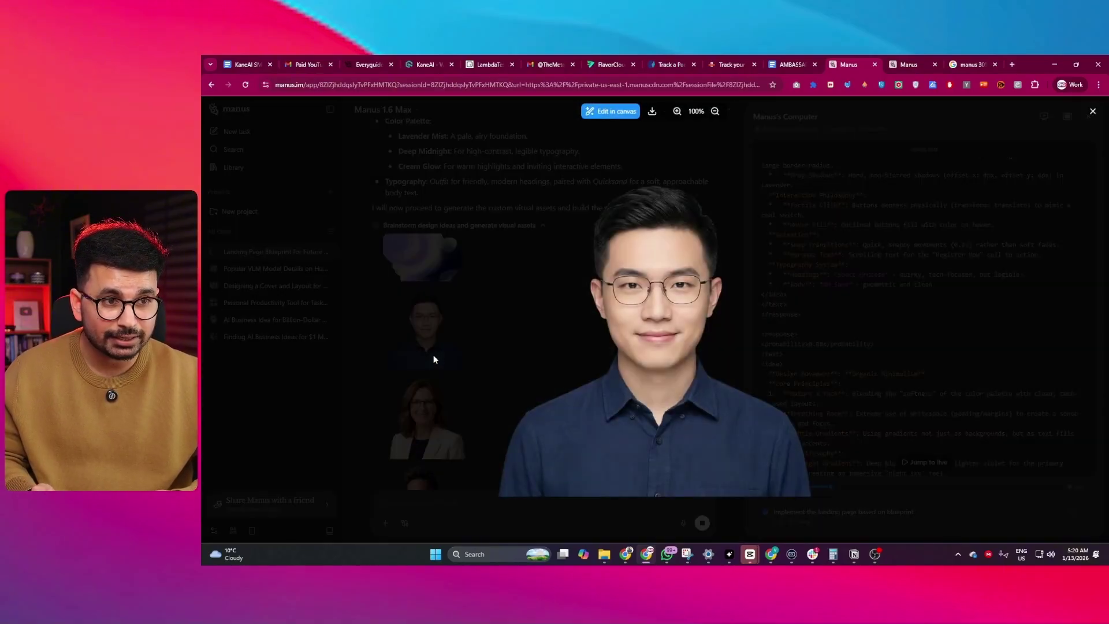
click(892, 335)
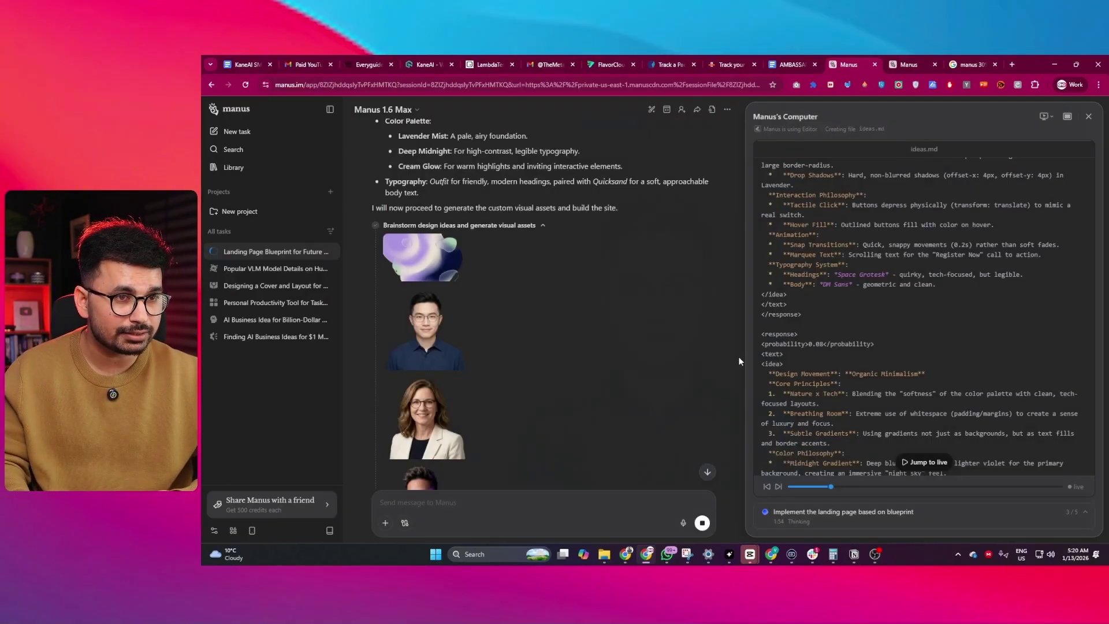
click(428, 266)
click(553, 438)
Step: Scroll the chat down to the 'Implement the landing page' component and page file steps
scroll(445, 446, down, 2)
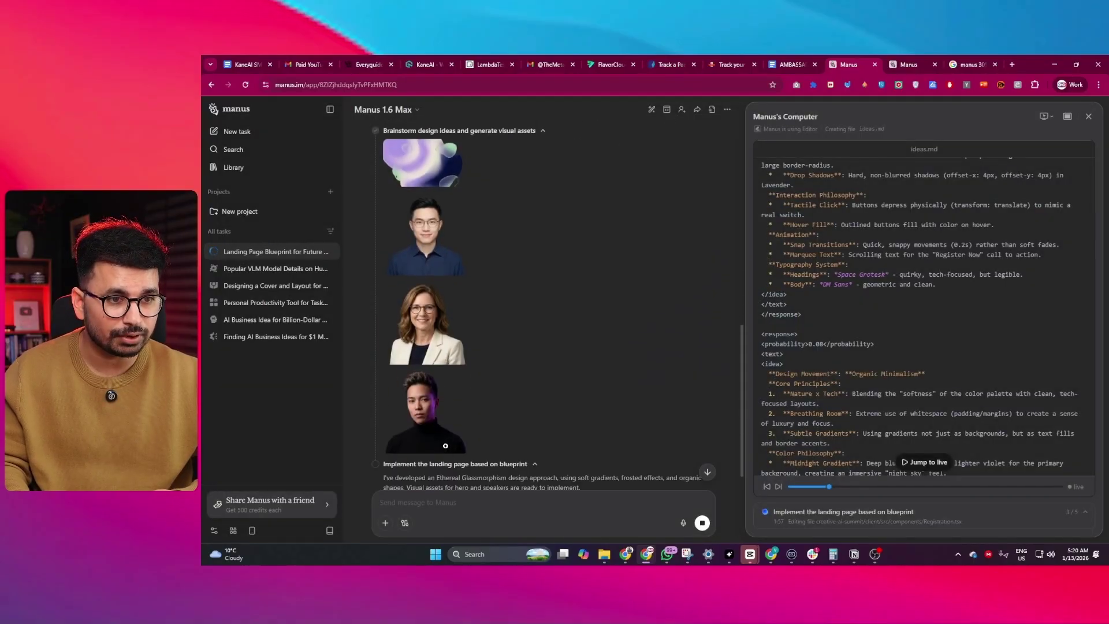
scroll(445, 445, down, 3)
scroll(469, 372, up, 7)
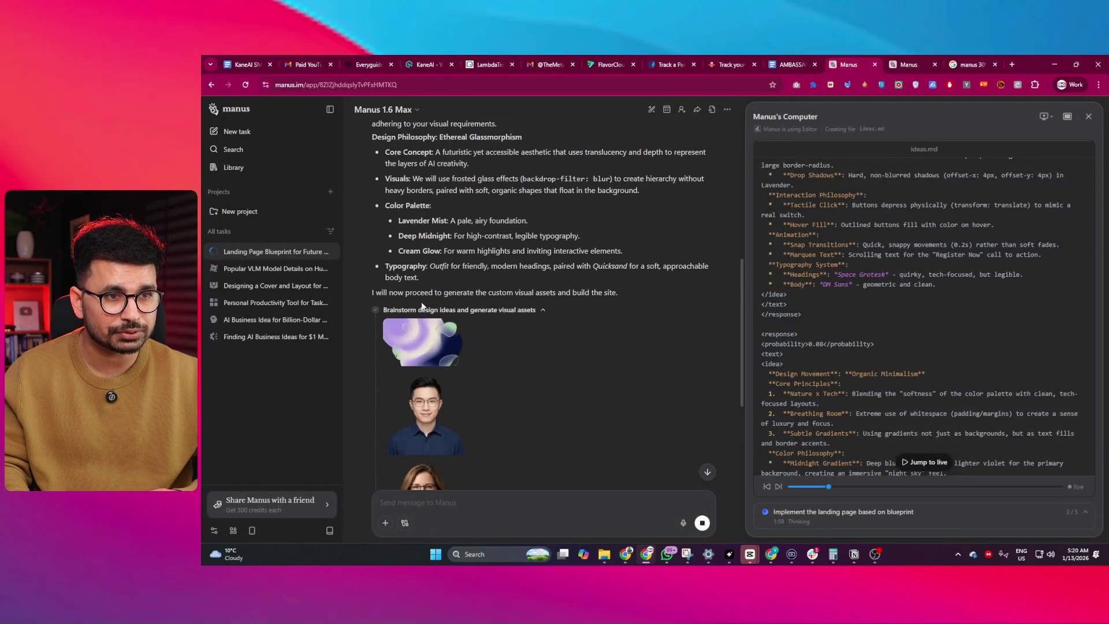
scroll(422, 307, down, 6)
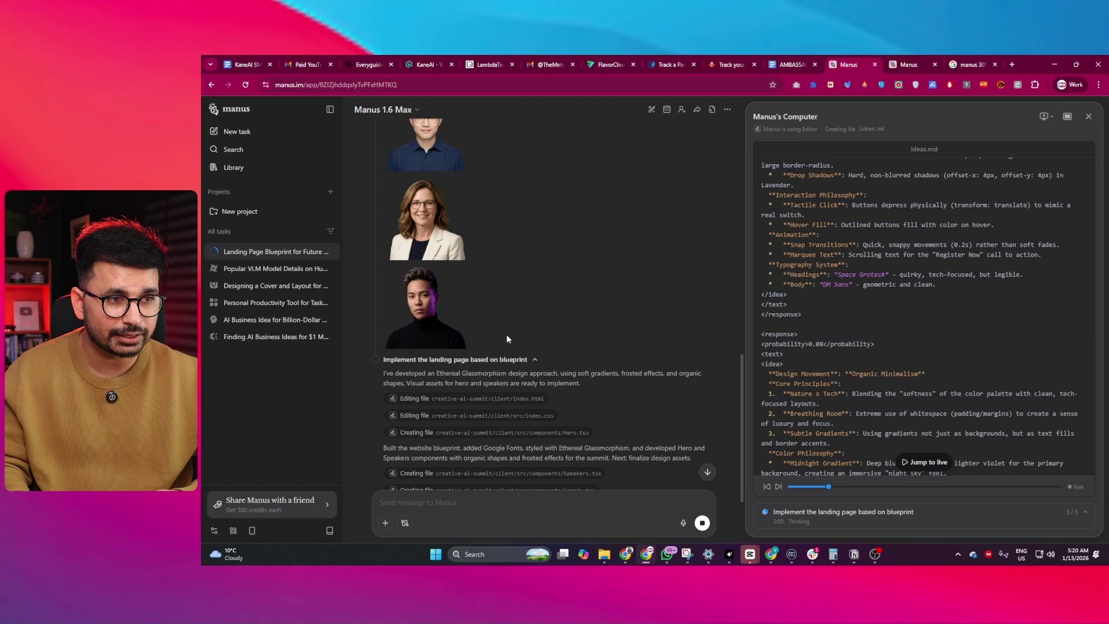
scroll(525, 343, down, 3)
scroll(526, 356, up, 1)
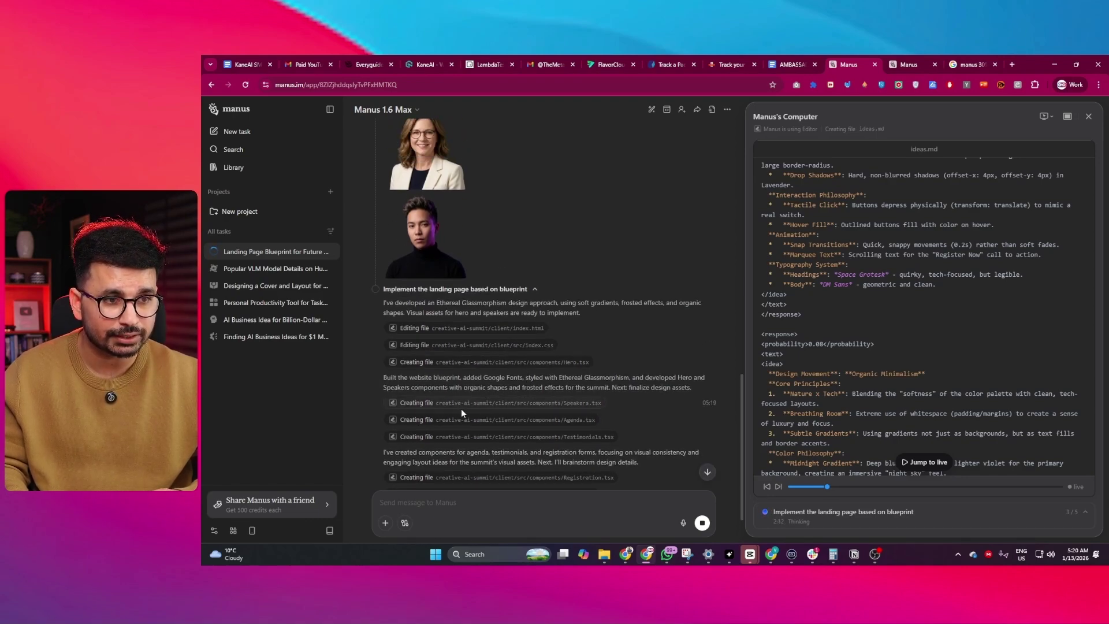
scroll(525, 440, down, 1)
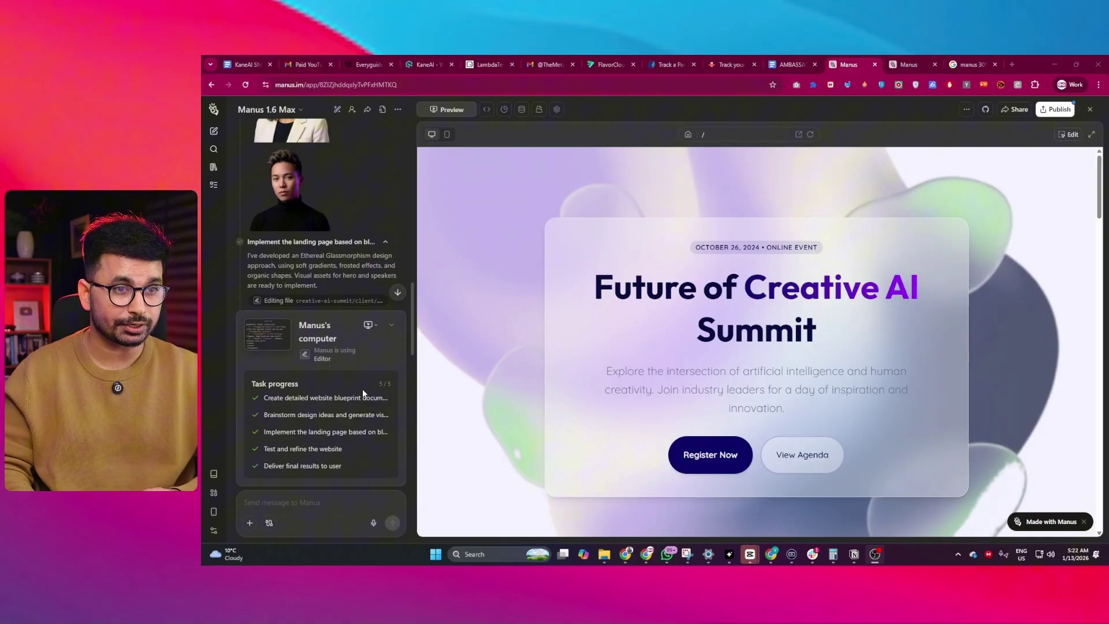
scroll(888, 356, down, 2)
scroll(889, 356, down, 7)
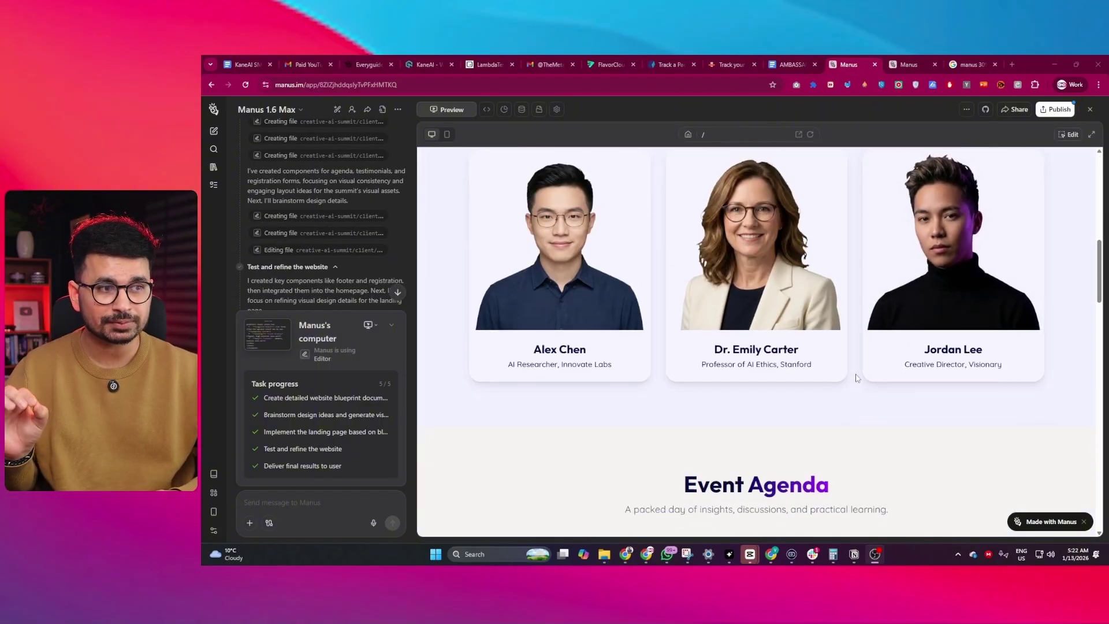
scroll(862, 387, down, 1)
scroll(861, 387, down, 5)
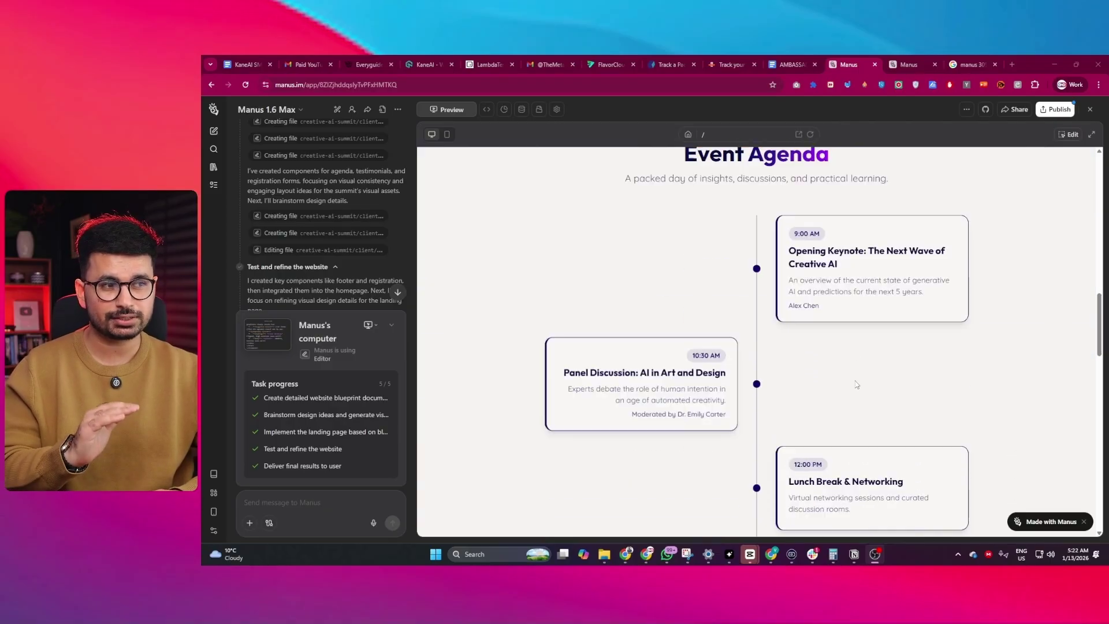
scroll(840, 340, down, 8)
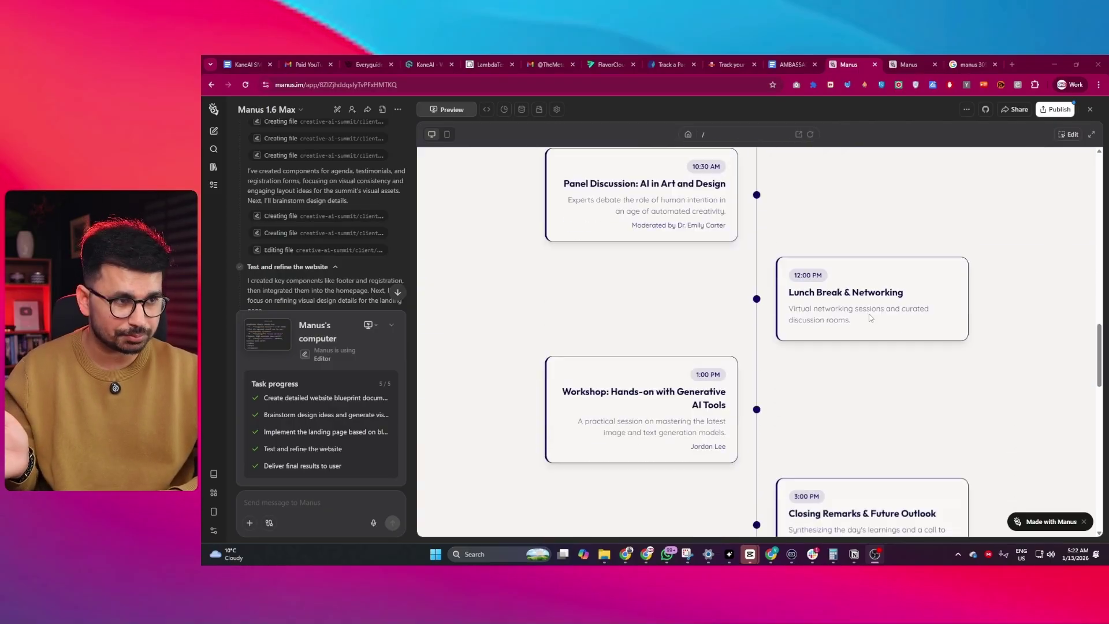
scroll(872, 327, down, 7)
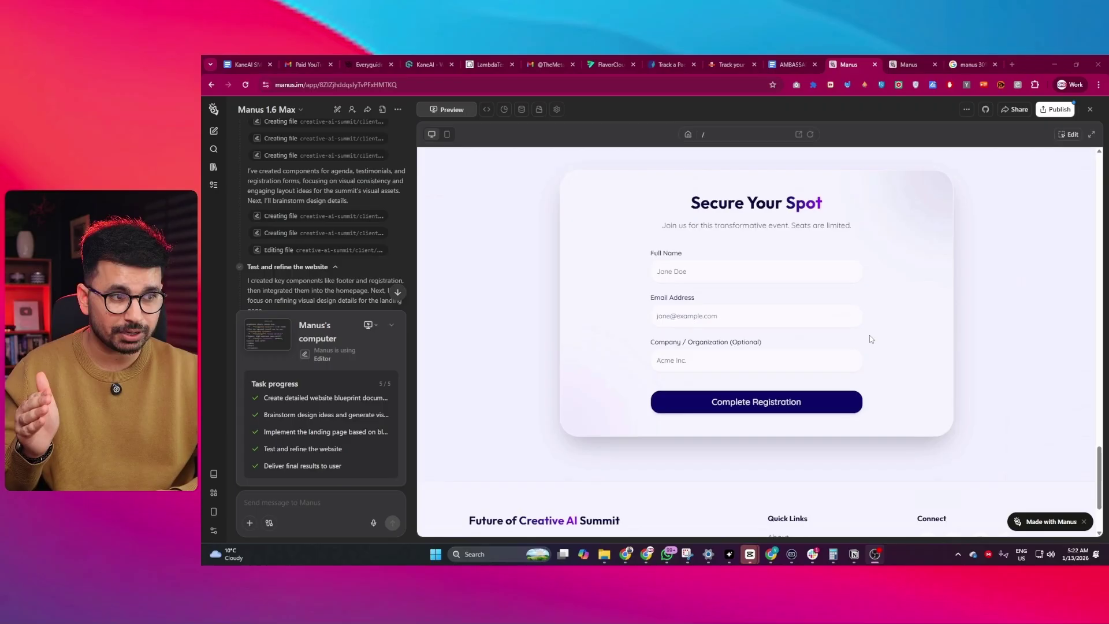
scroll(871, 339, down, 2)
scroll(705, 337, up, 20)
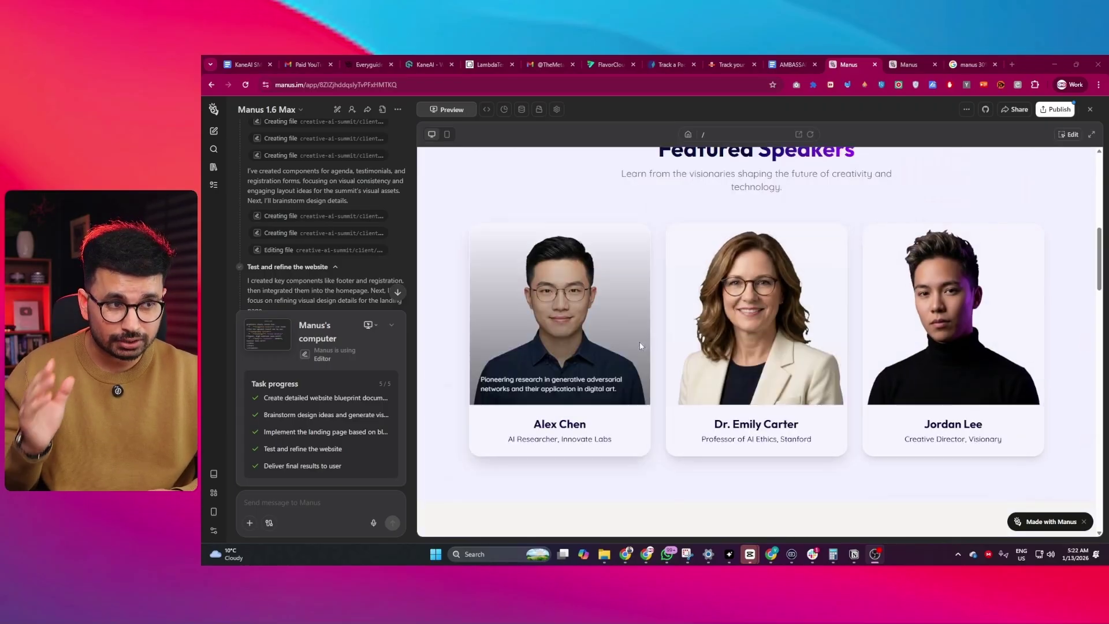
scroll(693, 341, up, 5)
scroll(759, 339, up, 4)
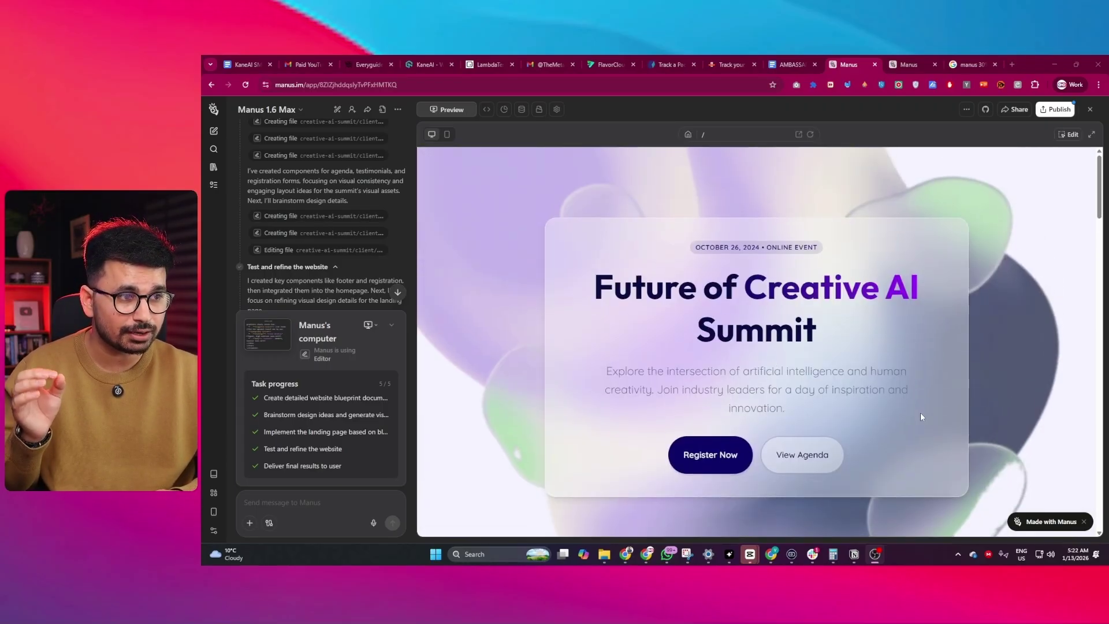
scroll(921, 417, down, 7)
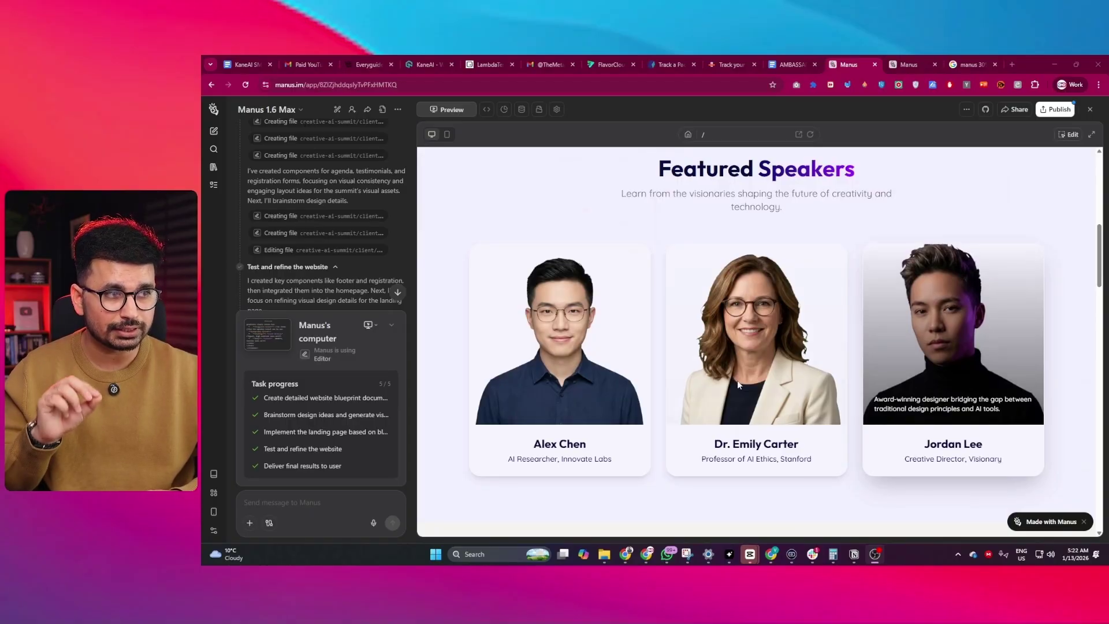
scroll(380, 375, up, 5)
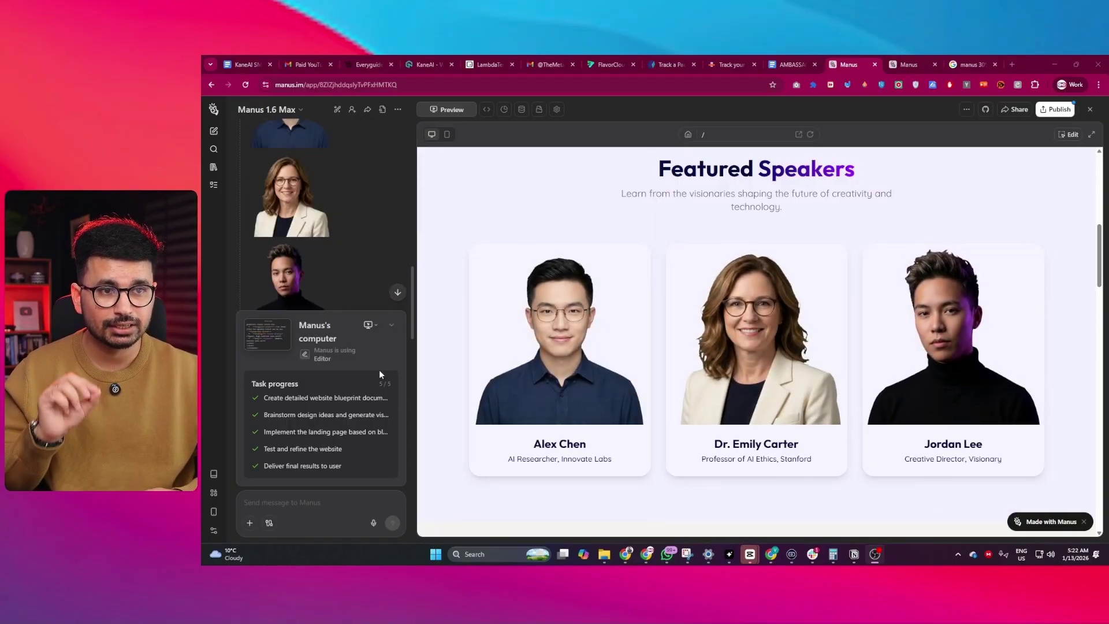
scroll(379, 370, up, 2)
scroll(861, 417, up, 6)
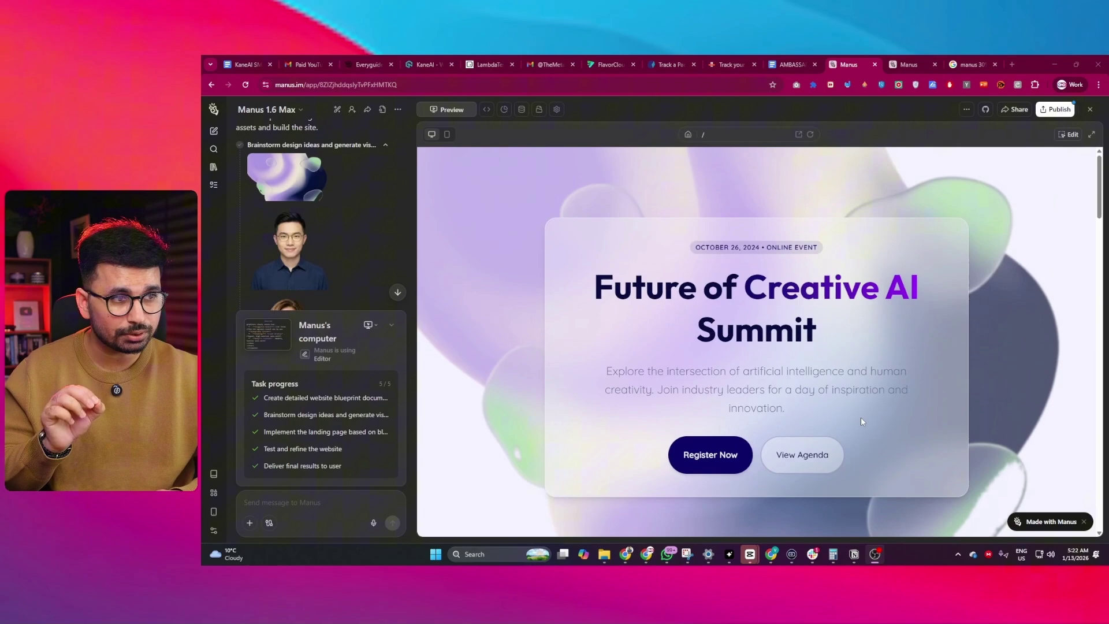
scroll(911, 290, down, 6)
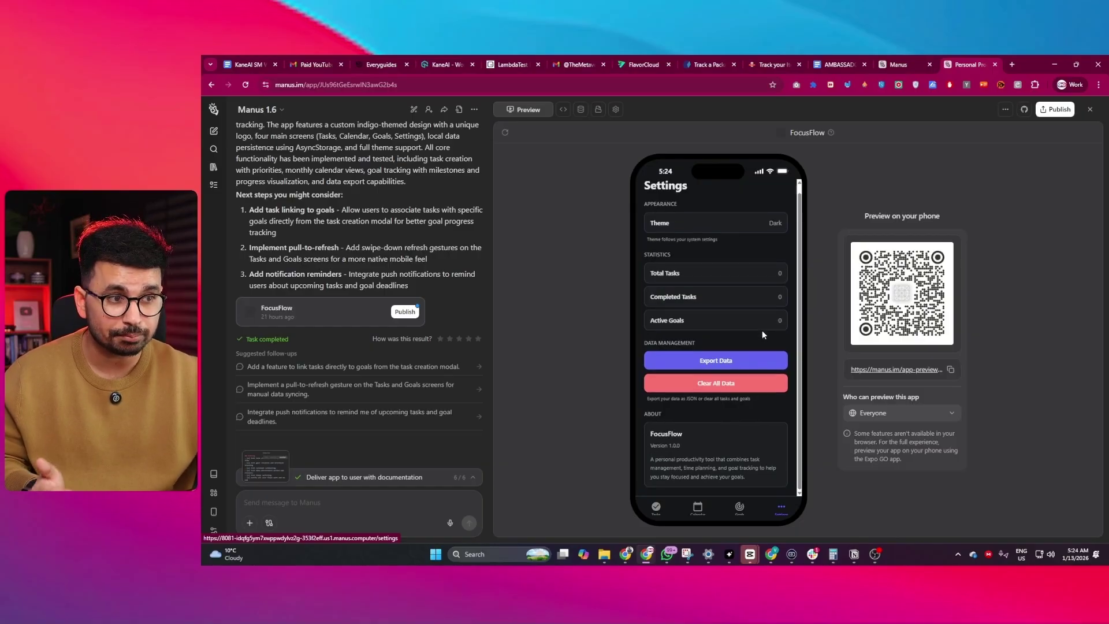
Step: Switch the phone preview to Goals, then open FocusFlow's Publish Mobile App panel
click(739, 508)
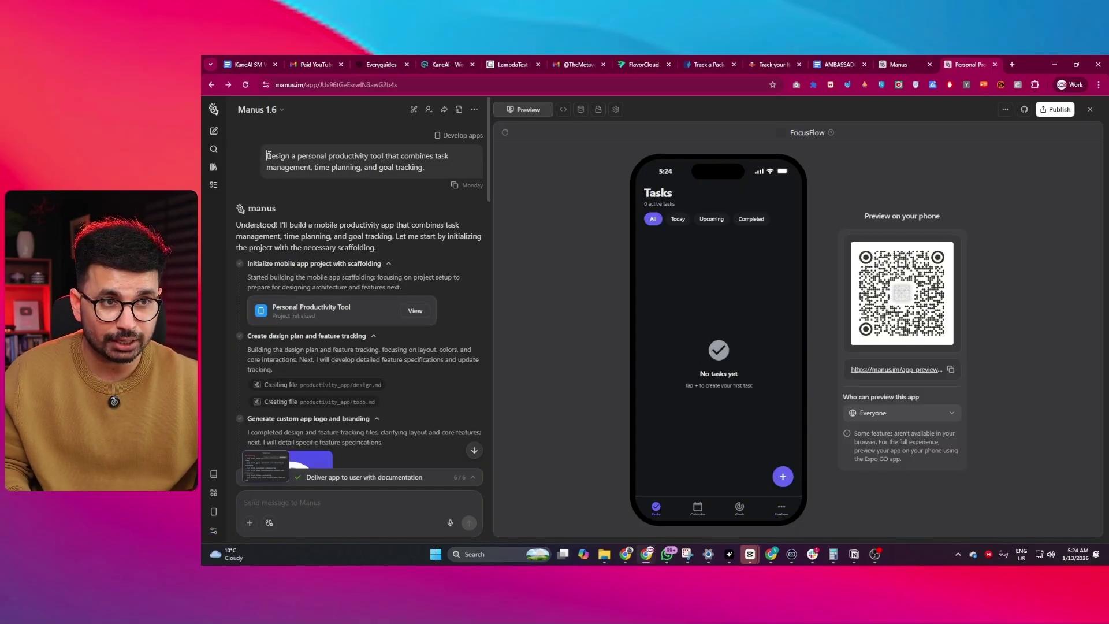
drag(267, 155, 424, 179)
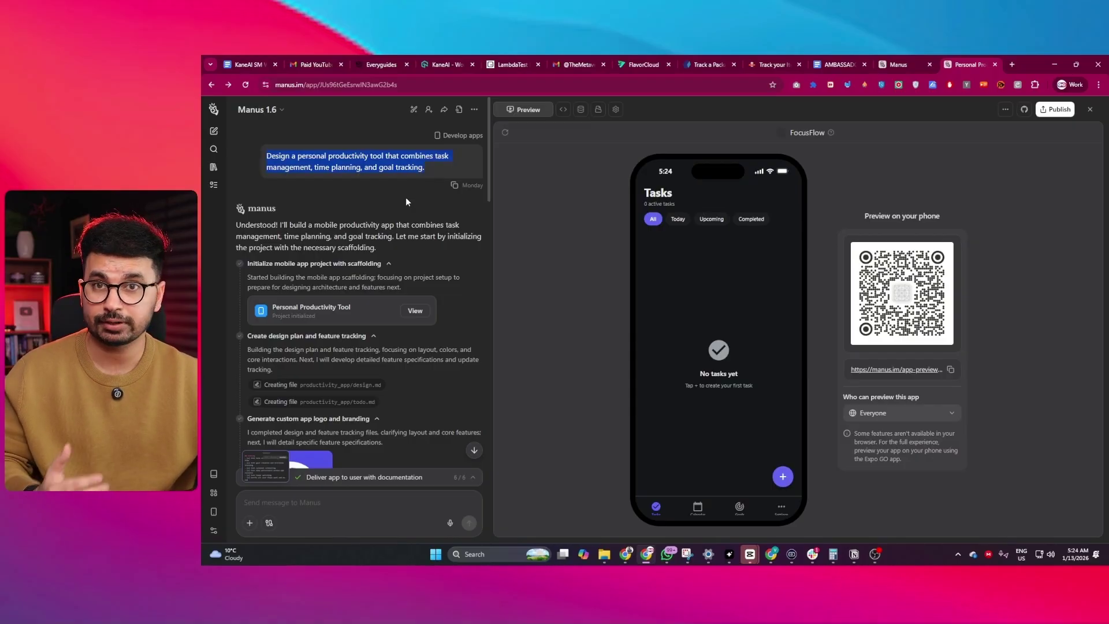
scroll(404, 238, down, 3)
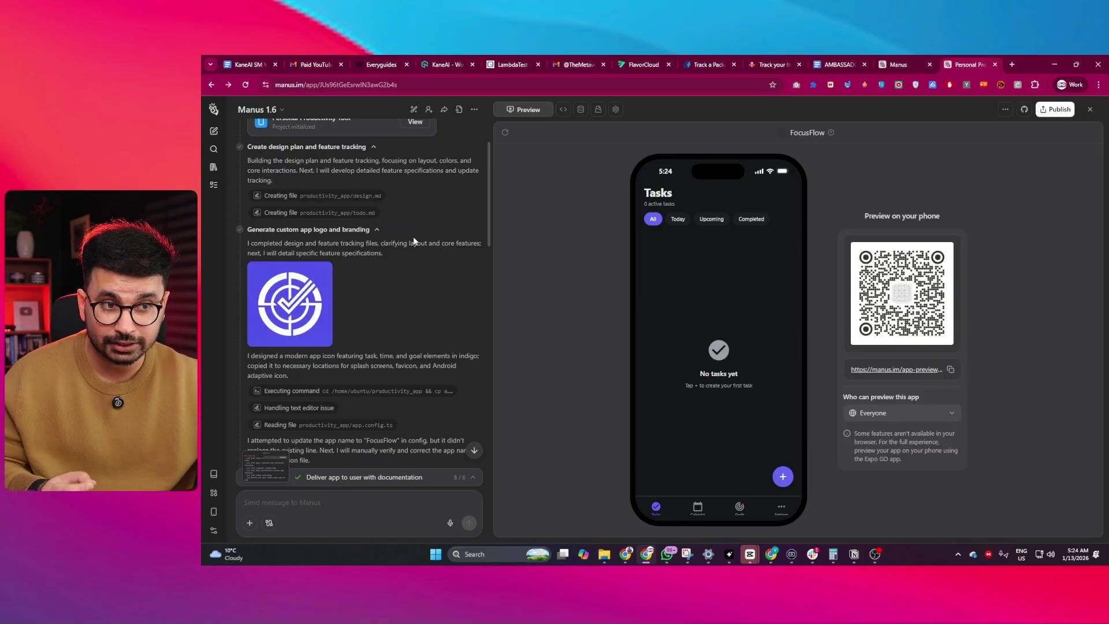
scroll(414, 240, down, 2)
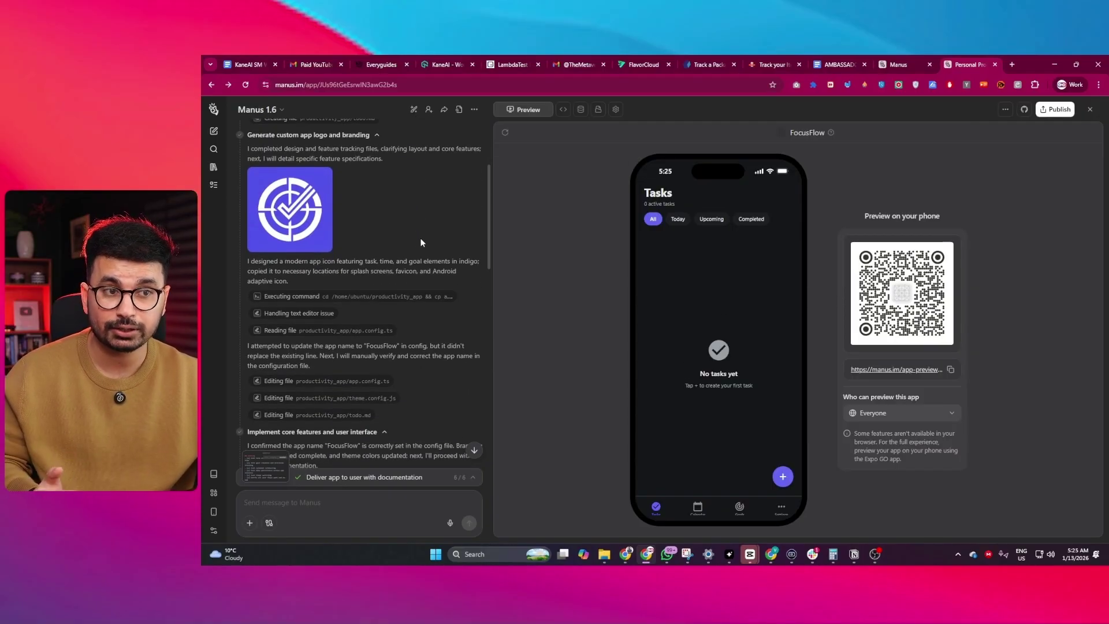
click(1055, 109)
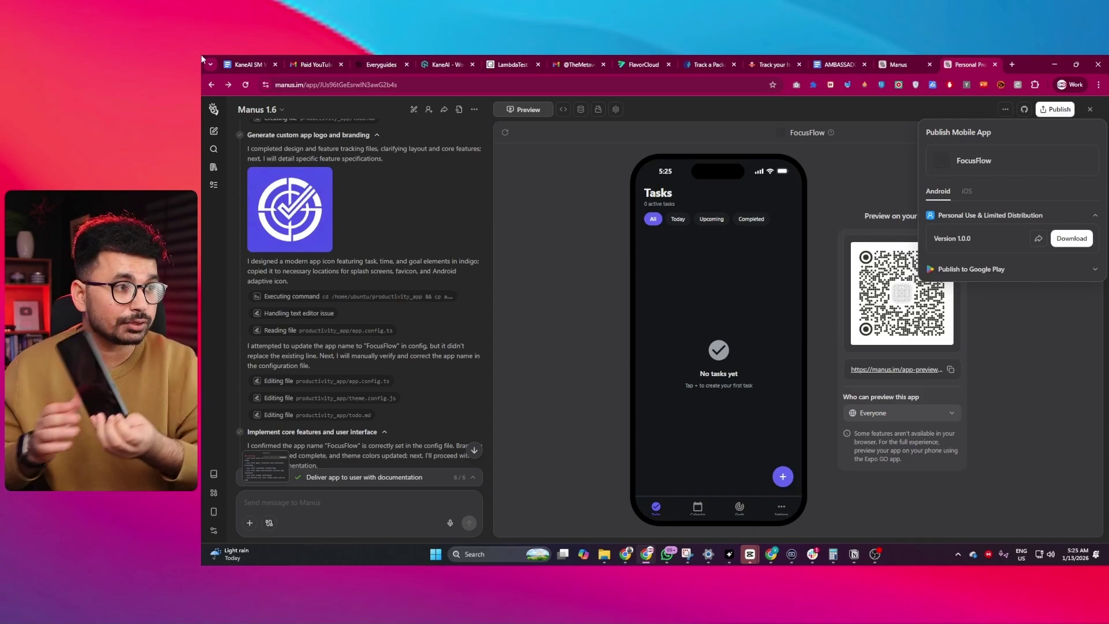
Step: Show the downloaded FocusFlow APK in Downloads, minimize the folder, and close the Publish options
click(604, 554)
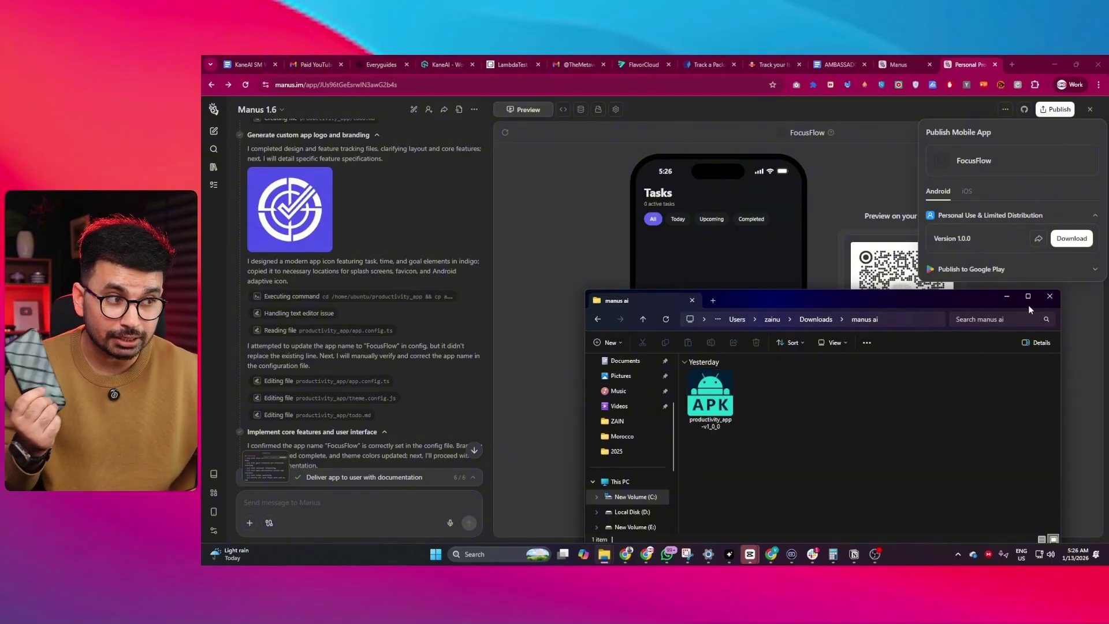
click(1008, 297)
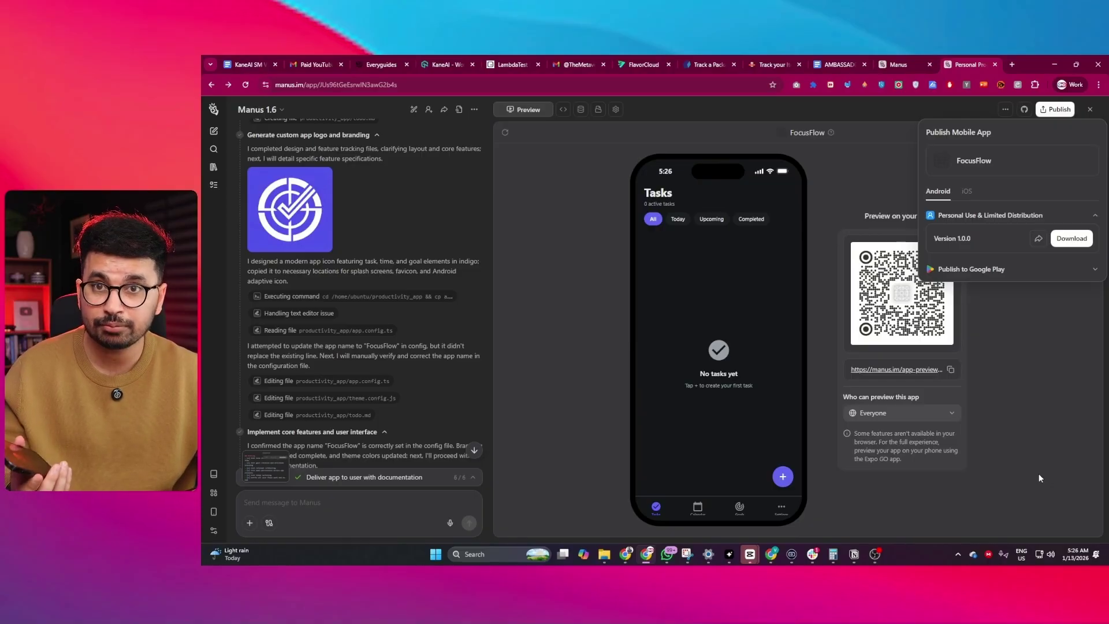
click(1038, 446)
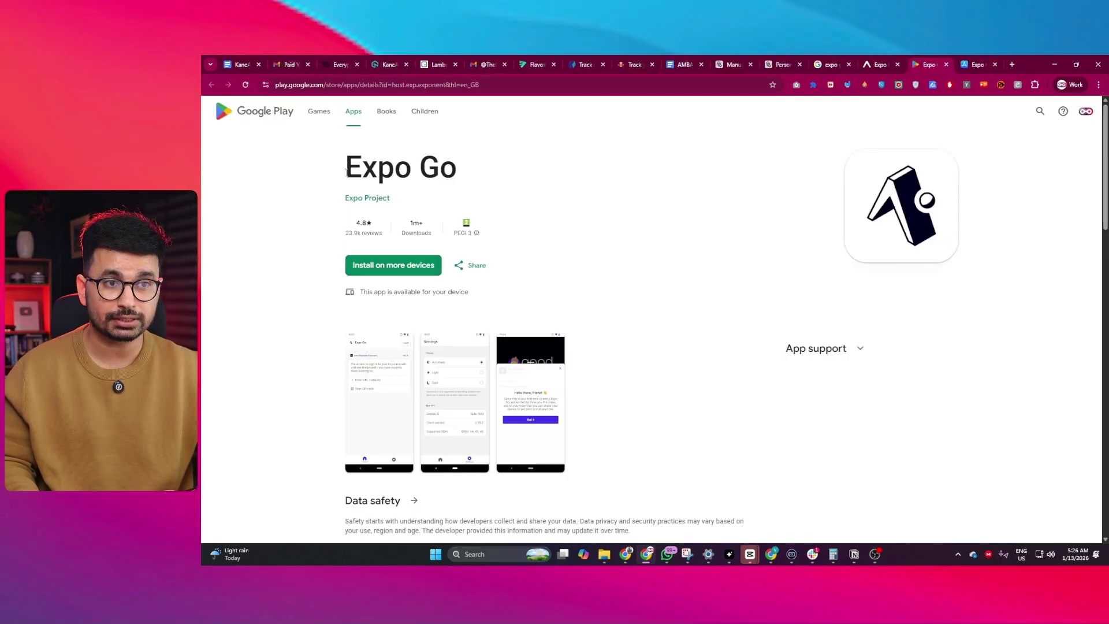
Step: Compare Expo Go's Google Play and App Store listings, then return to the FocusFlow project in Manus
drag(346, 168, 438, 161)
click(462, 165)
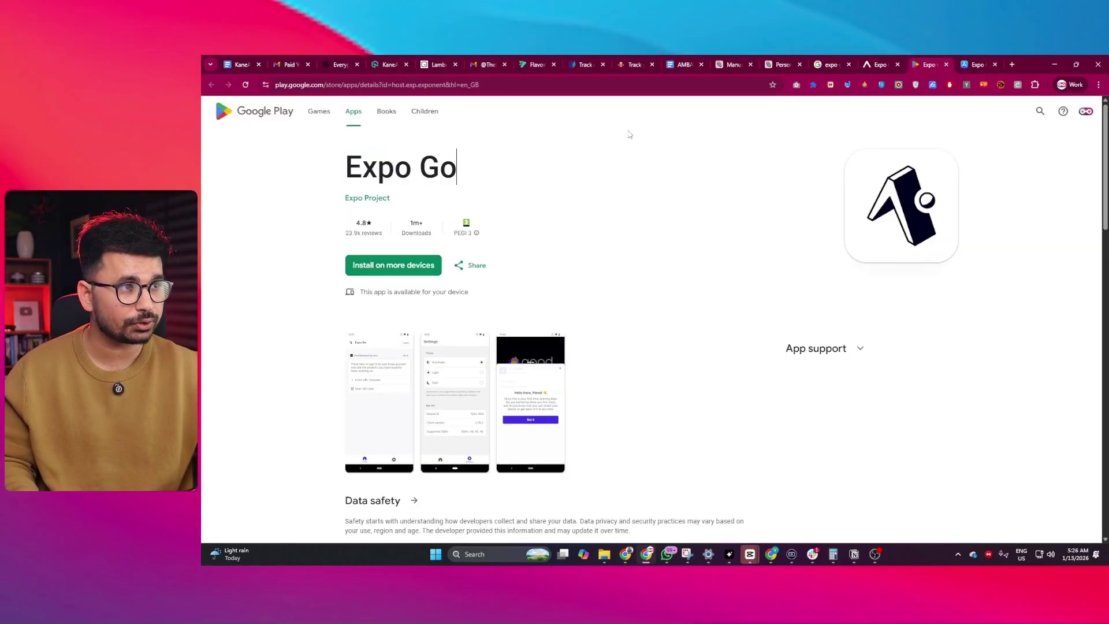
click(977, 64)
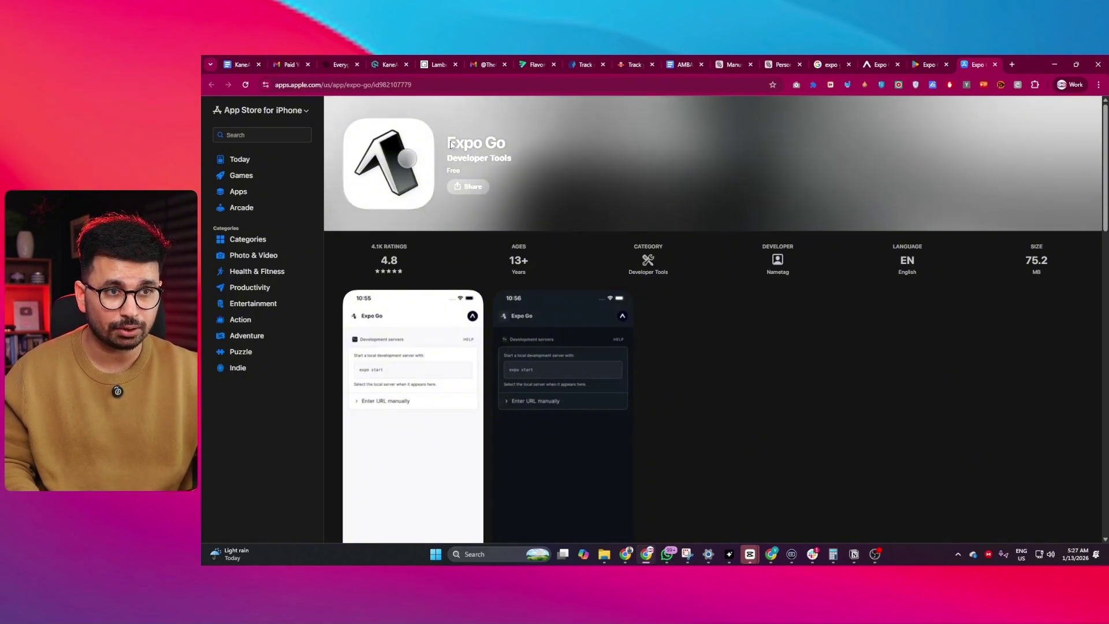
click(935, 63)
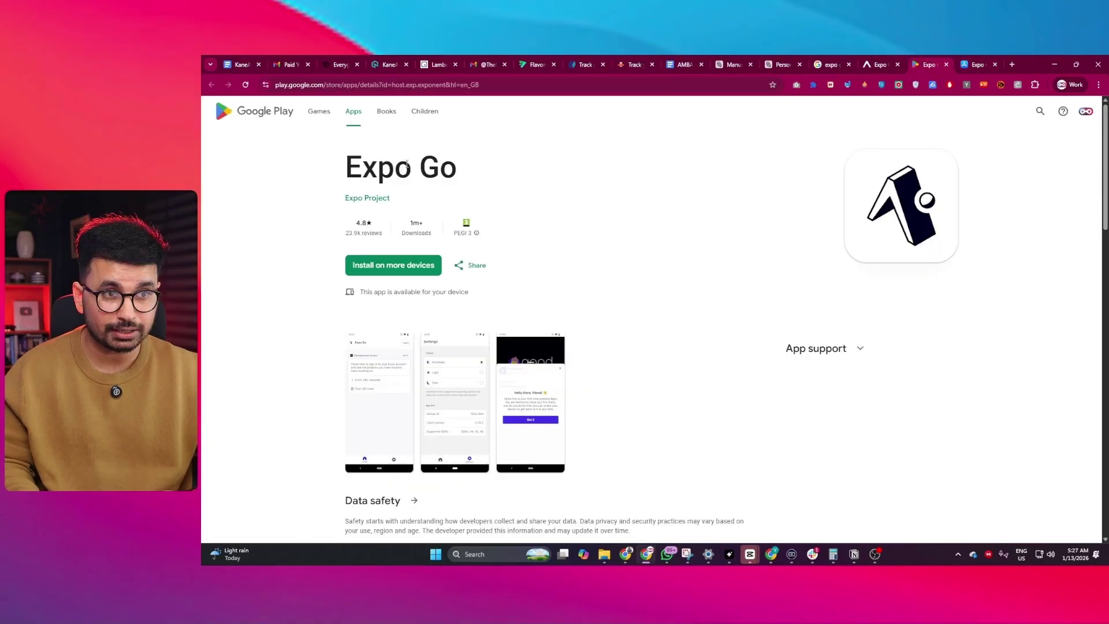
drag(347, 167, 443, 166)
click(783, 64)
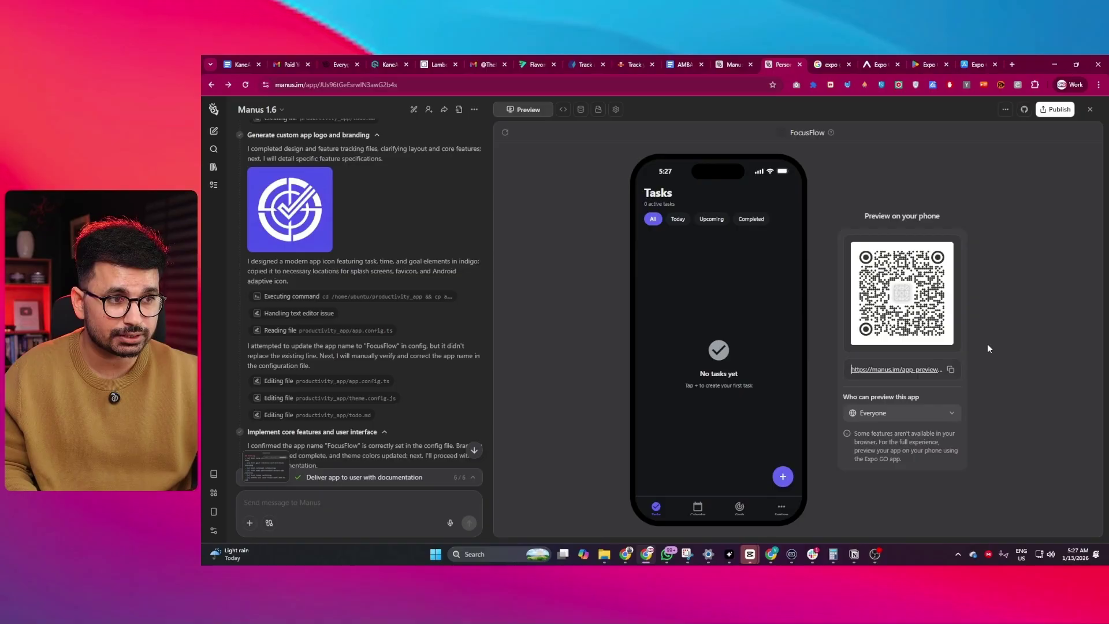
Step: Browse FocusFlow's source code and its Download as ZIP option, then view the empty users database table
click(564, 109)
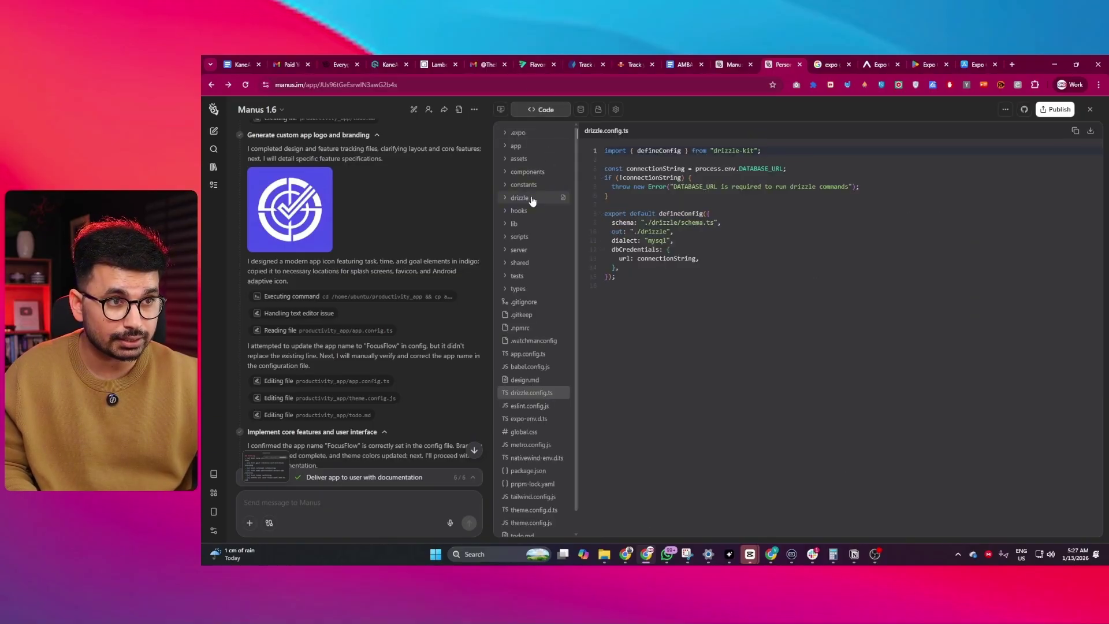
scroll(549, 304, up, 2)
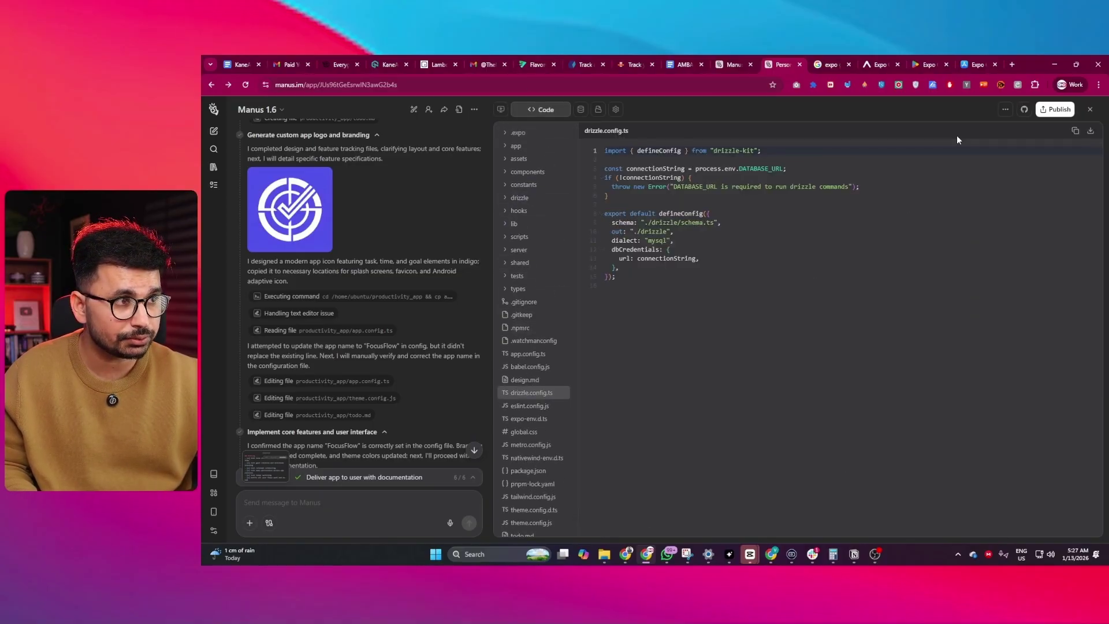
click(1006, 109)
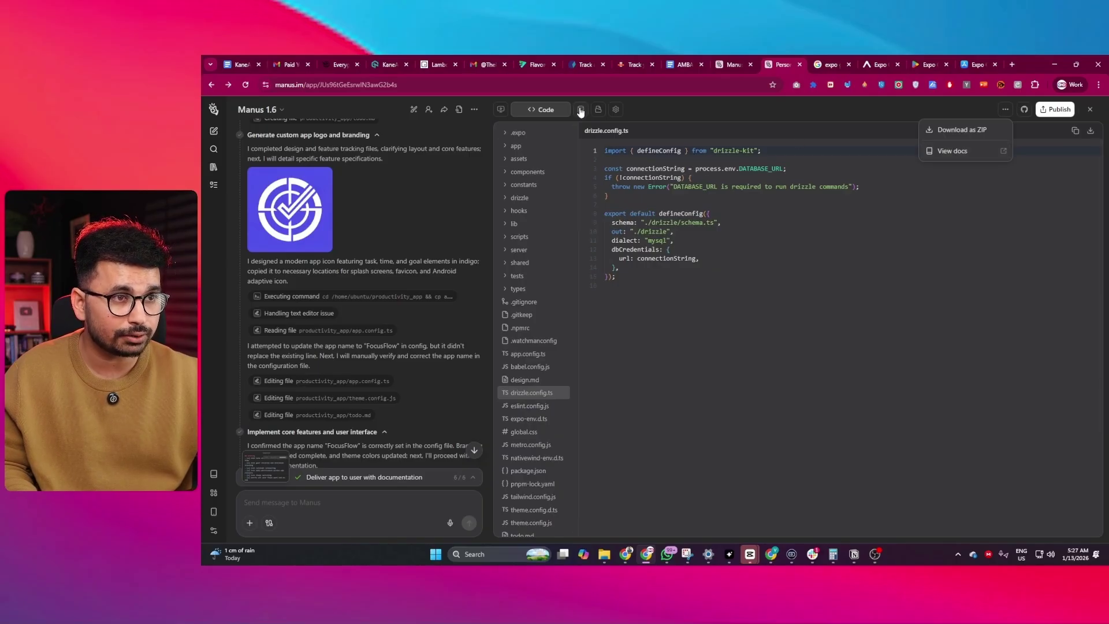
click(581, 110)
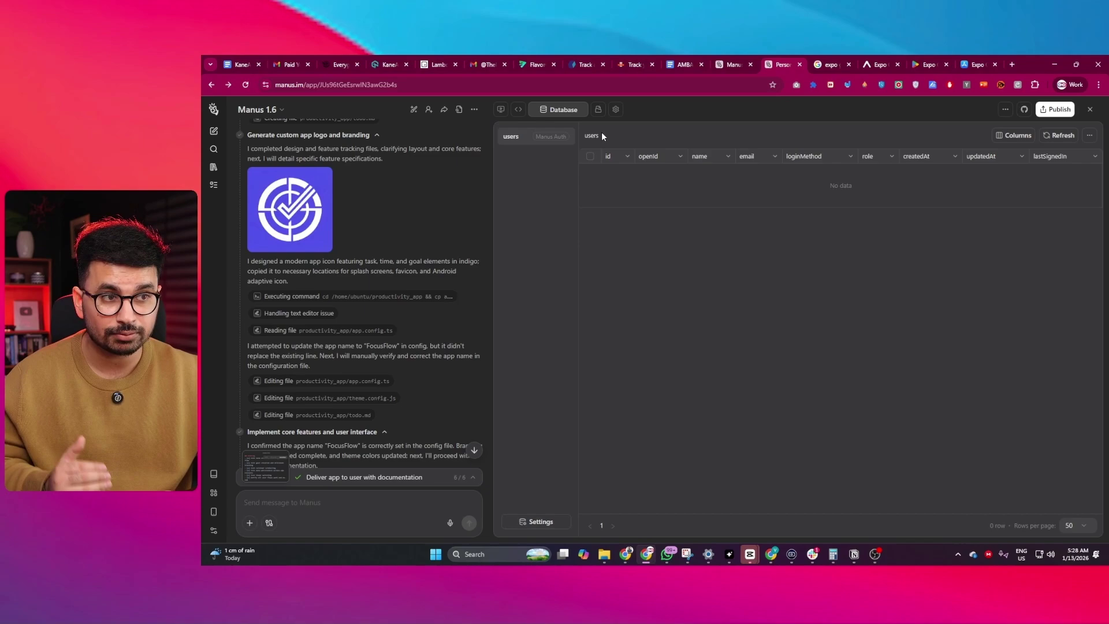
Step: View FocusFlow's empty file storage, then its settings page with no application secrets
click(598, 110)
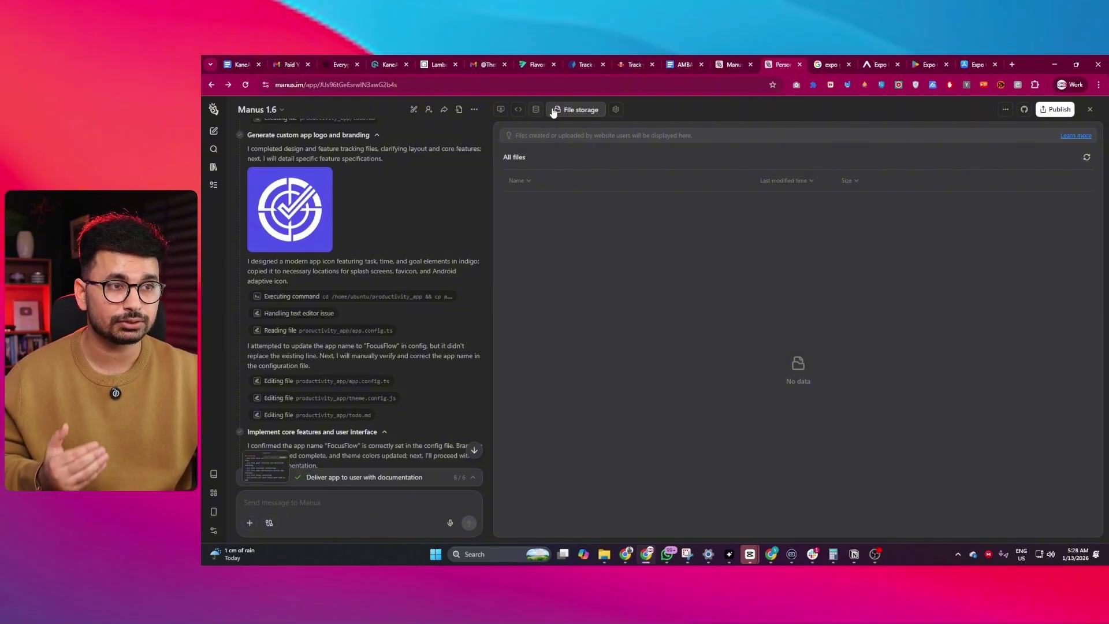
click(616, 111)
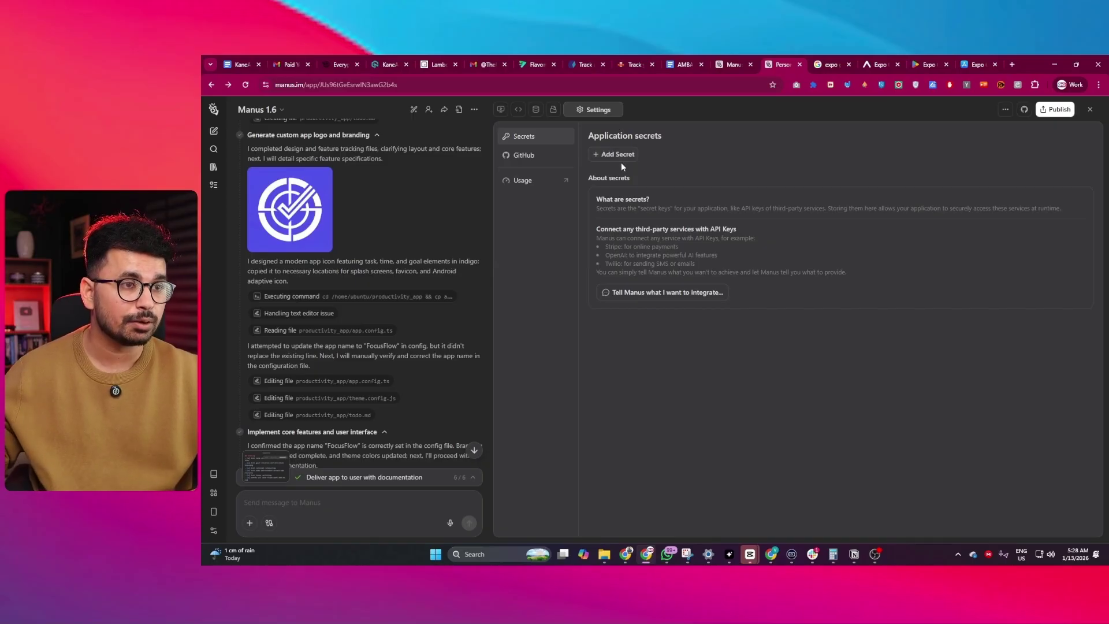
Step: Open the Add Secret dialog and cancel it without adding a secret
click(615, 154)
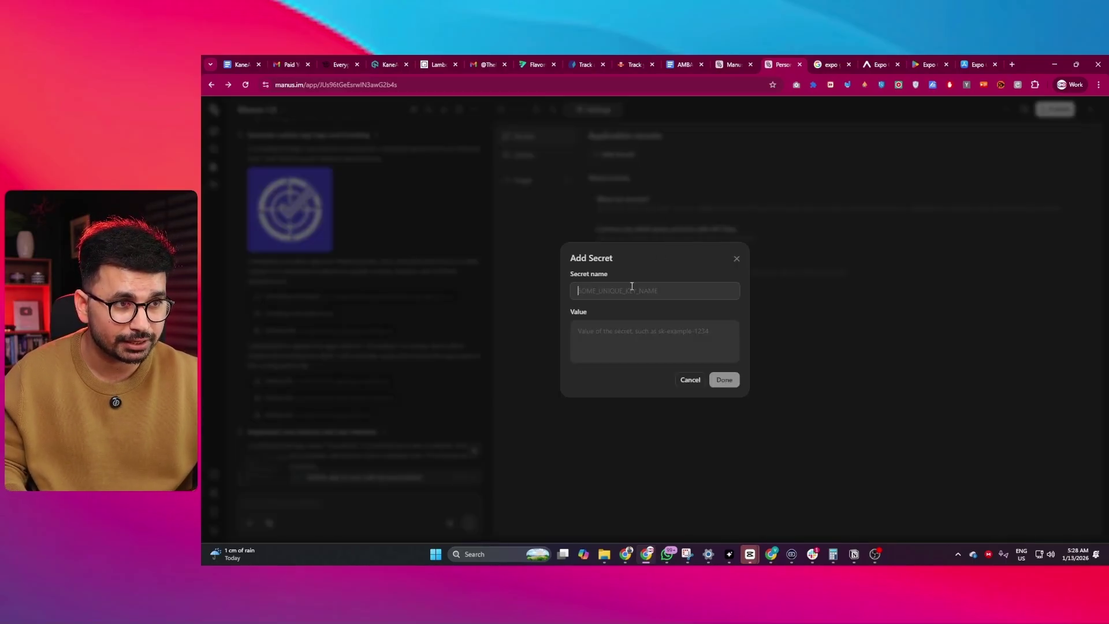
click(687, 382)
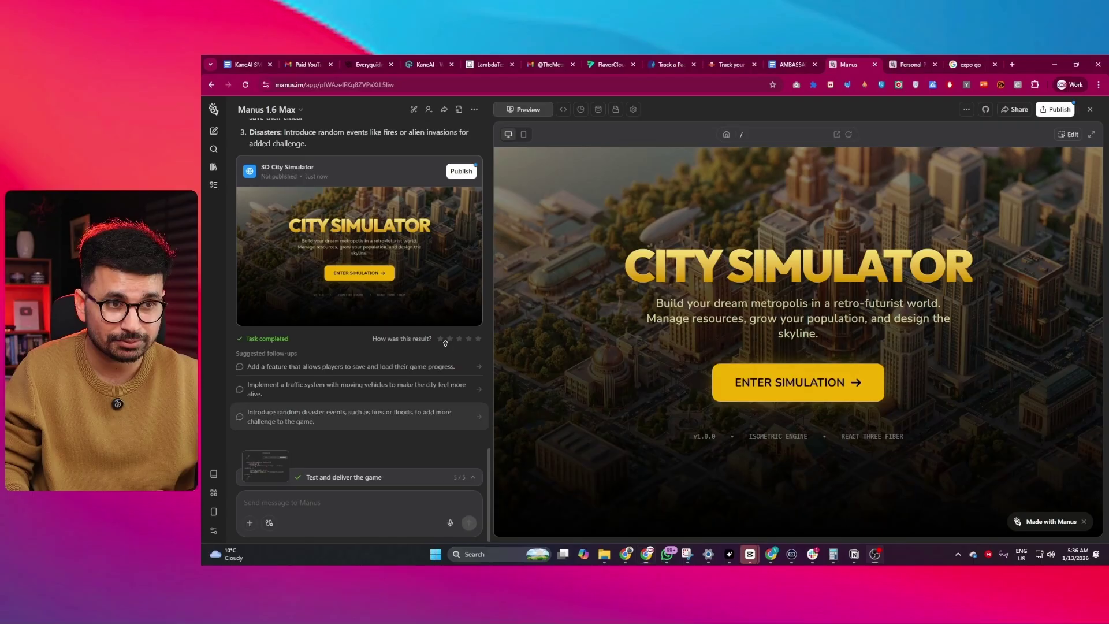
Step: Scroll the Manus chat down to the 3D City Simulator card
scroll(460, 204, up, 15)
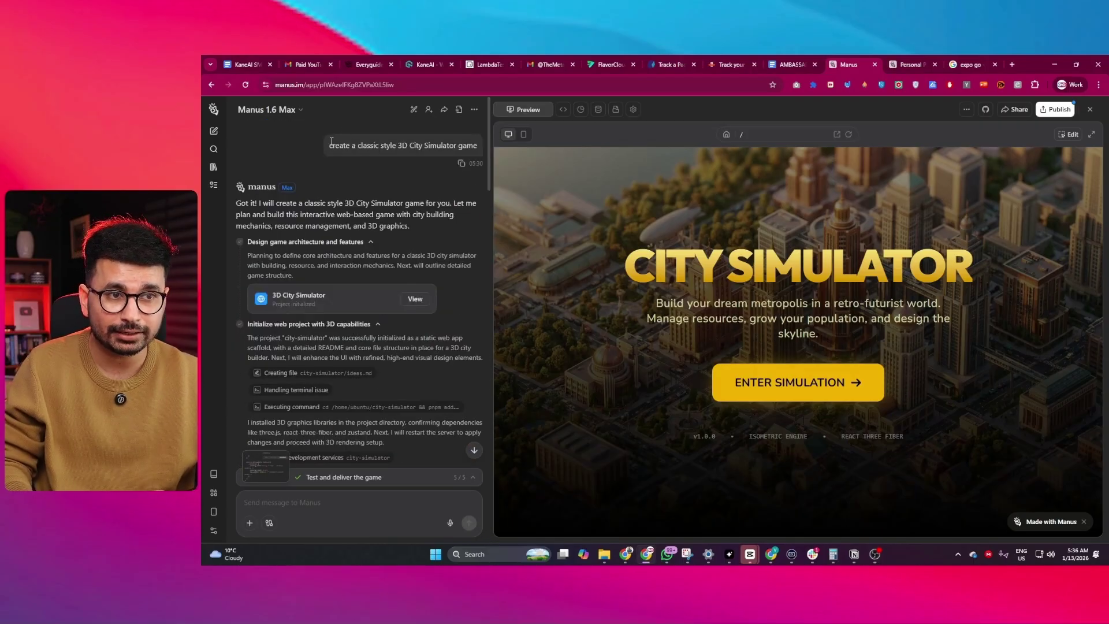
drag(346, 142, 477, 145)
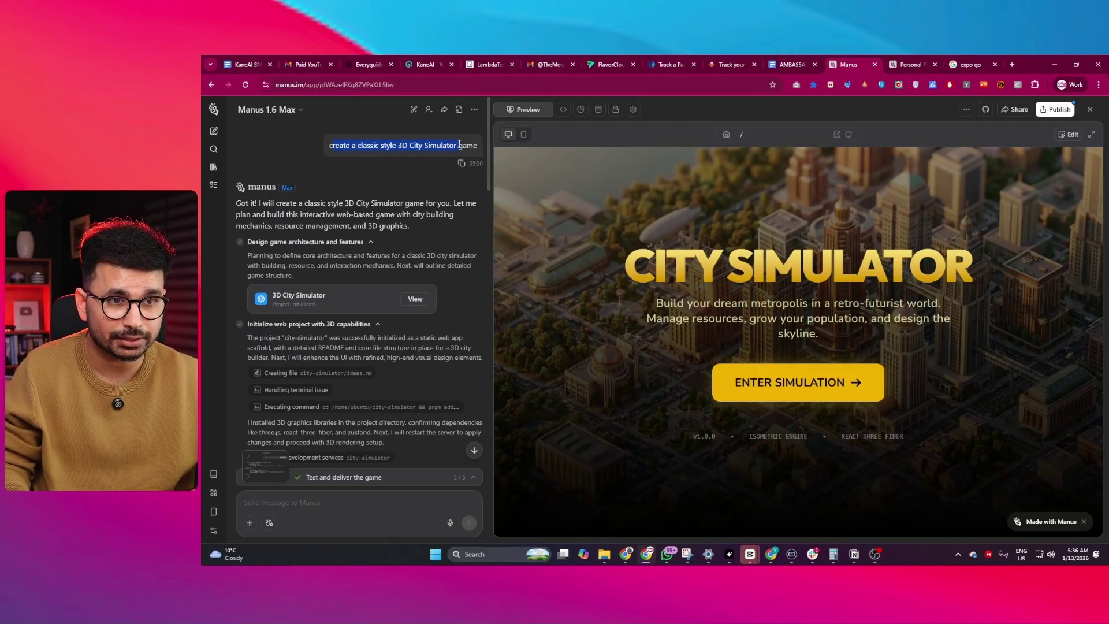
scroll(410, 262, down, 2)
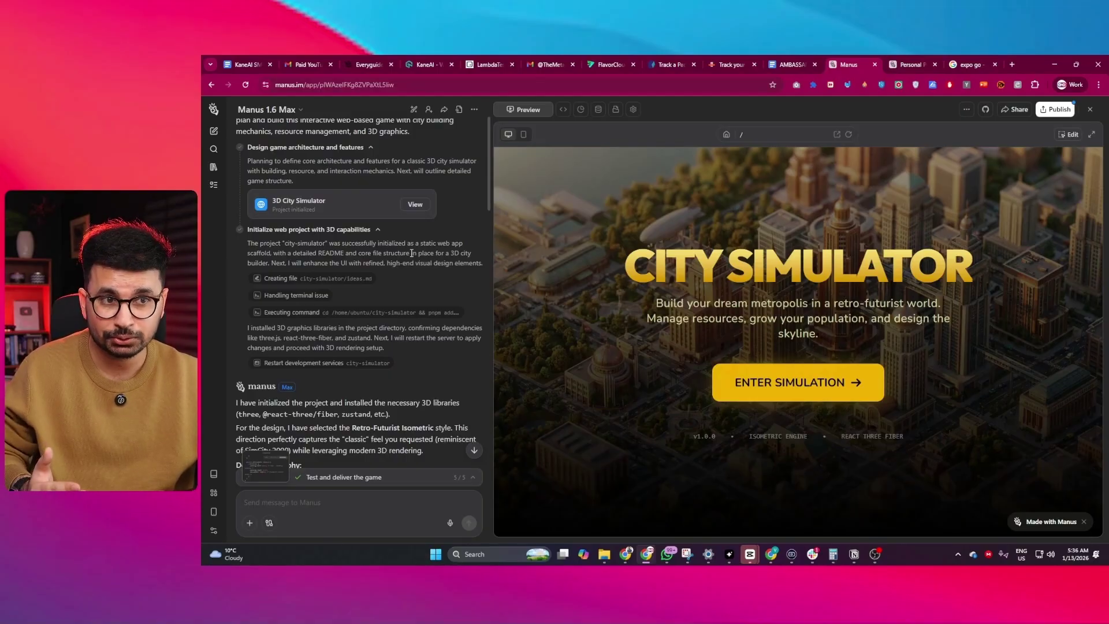
scroll(369, 289, down, 8)
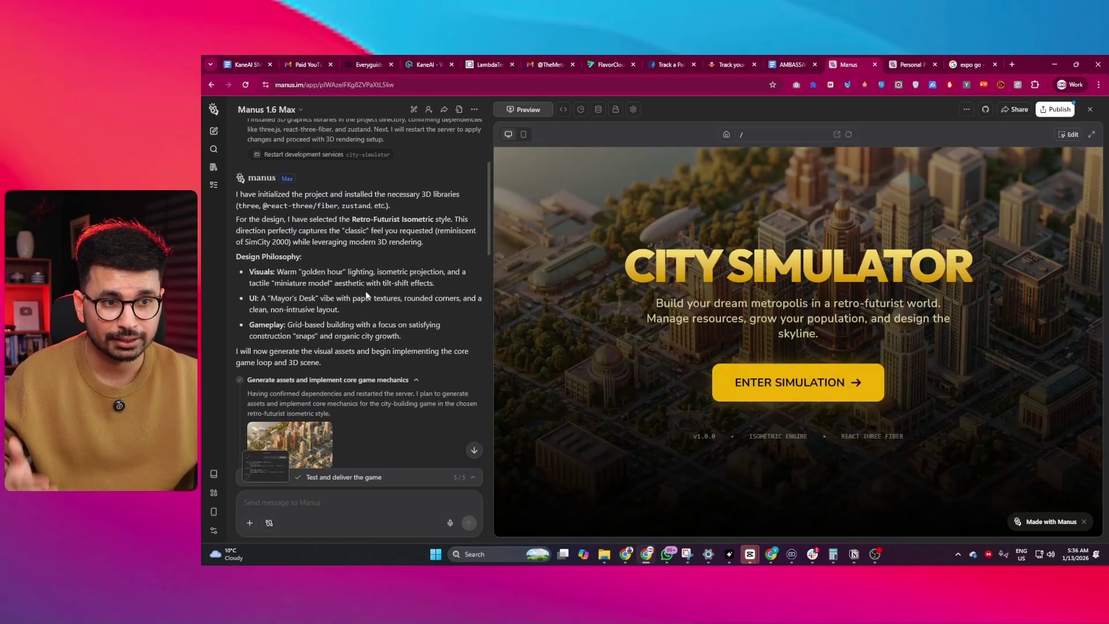
scroll(366, 300, down, 1)
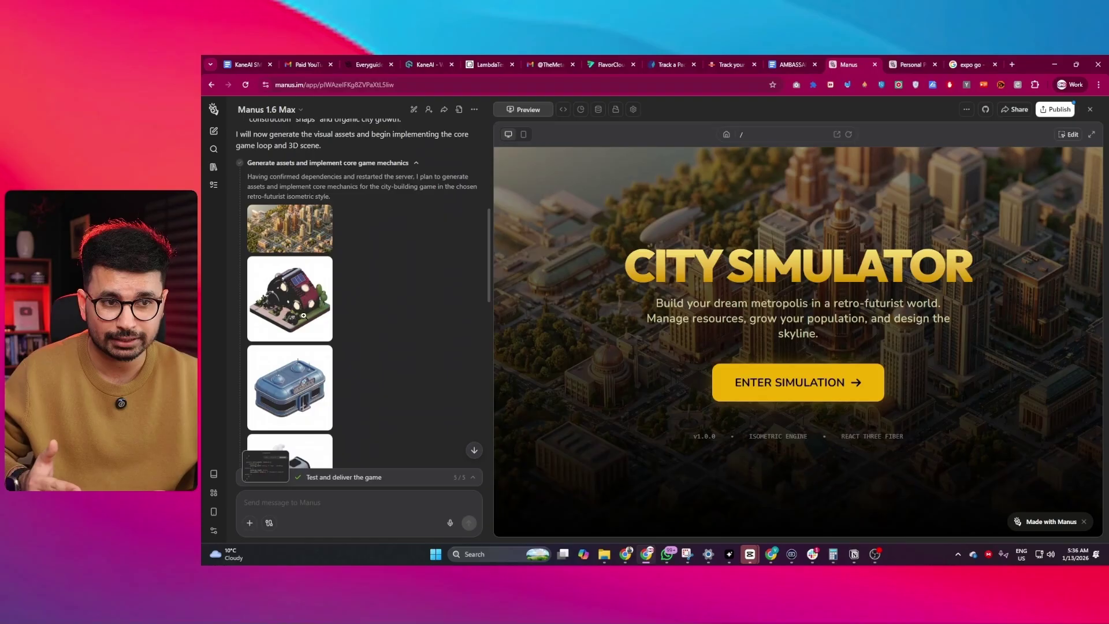
scroll(304, 315, down, 8)
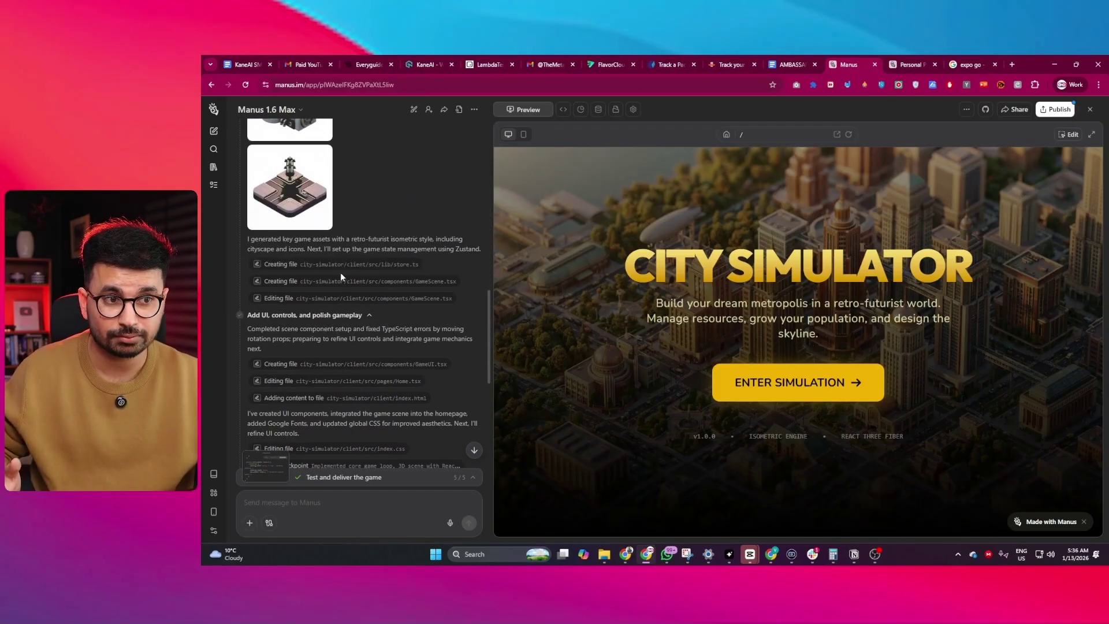
scroll(341, 277, down, 5)
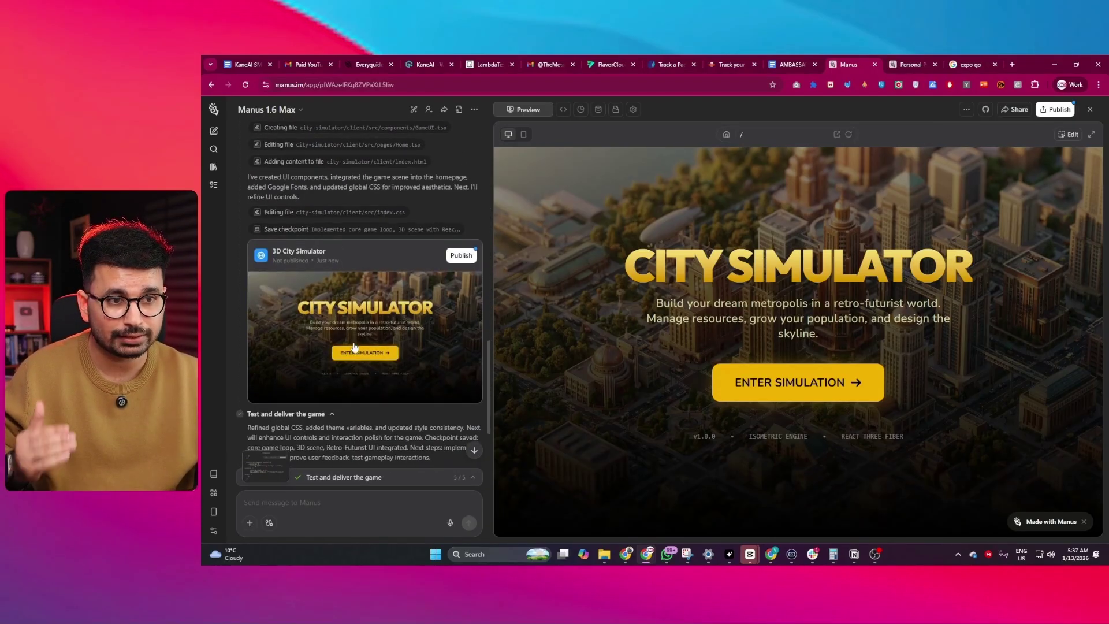
Step: Enter the City Simulator and try the Industrial, Road and Park building types
click(794, 397)
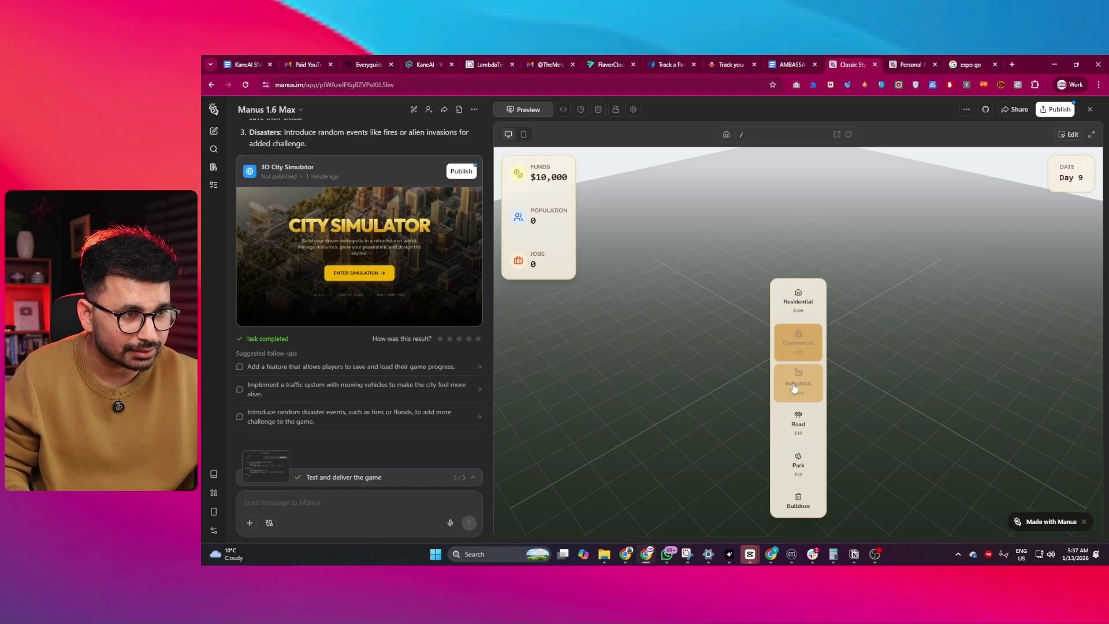
click(798, 383)
click(799, 438)
click(800, 465)
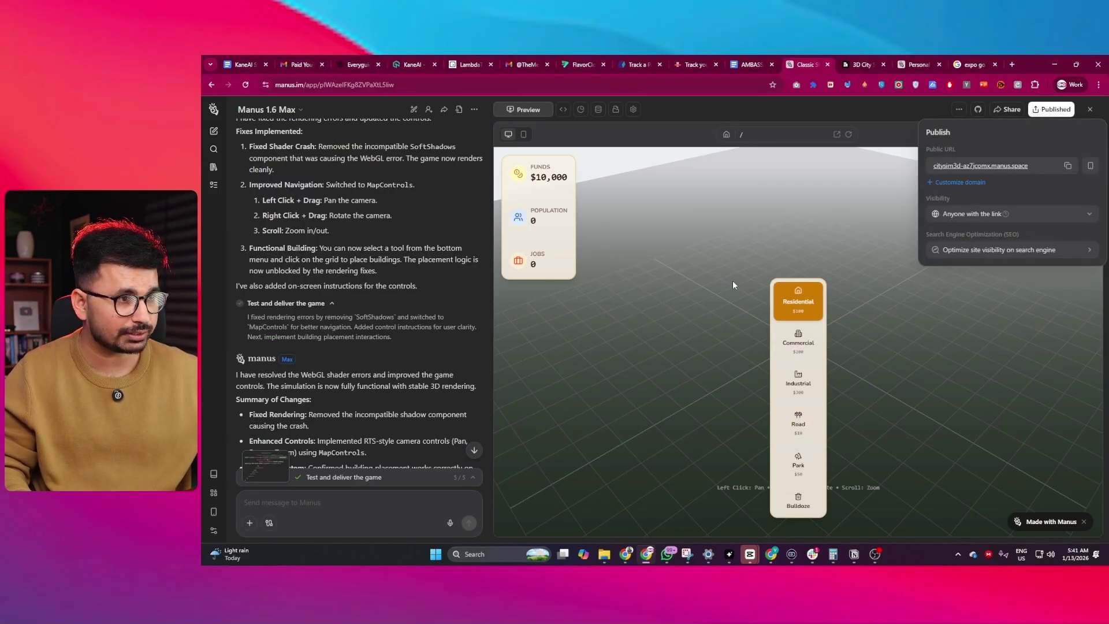
Step: Open the published game's public link in a new tab and inspect its address and title
click(959, 166)
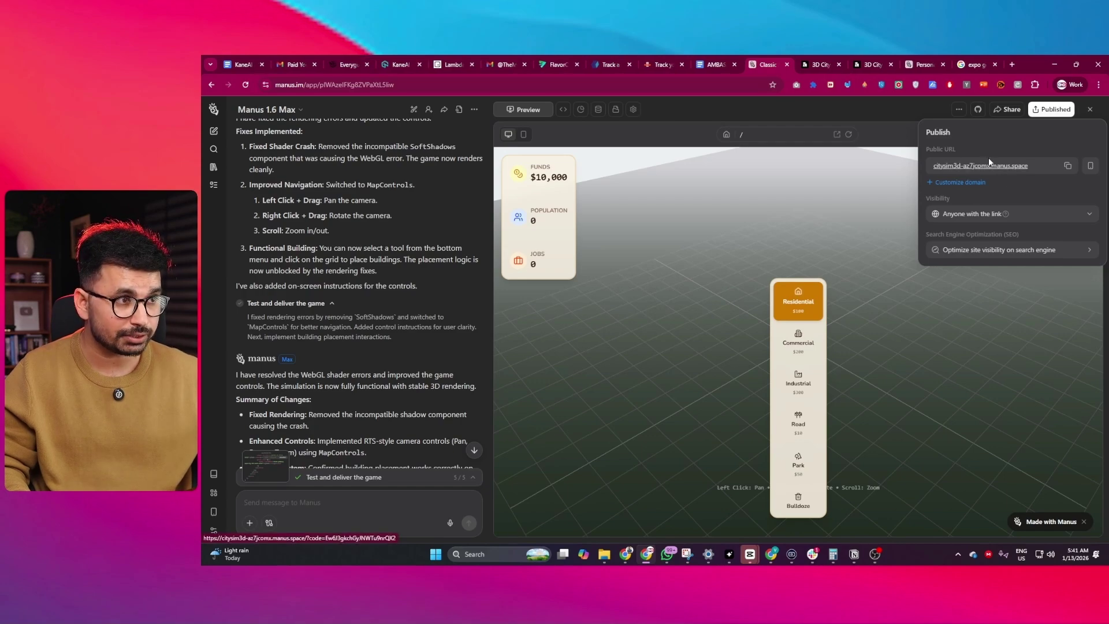
click(825, 64)
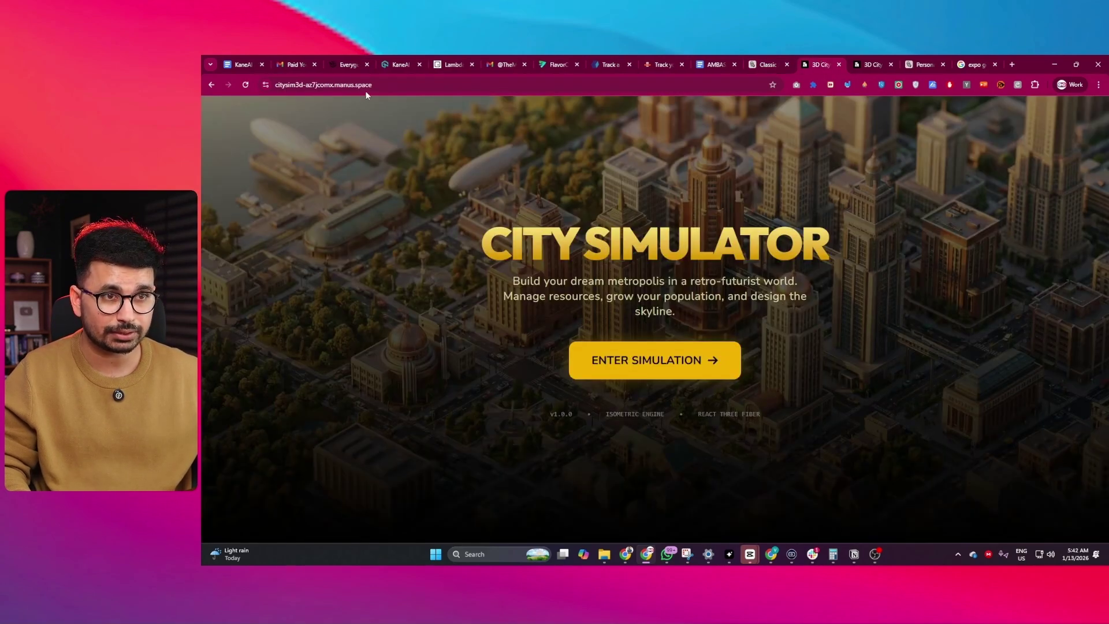
click(388, 81)
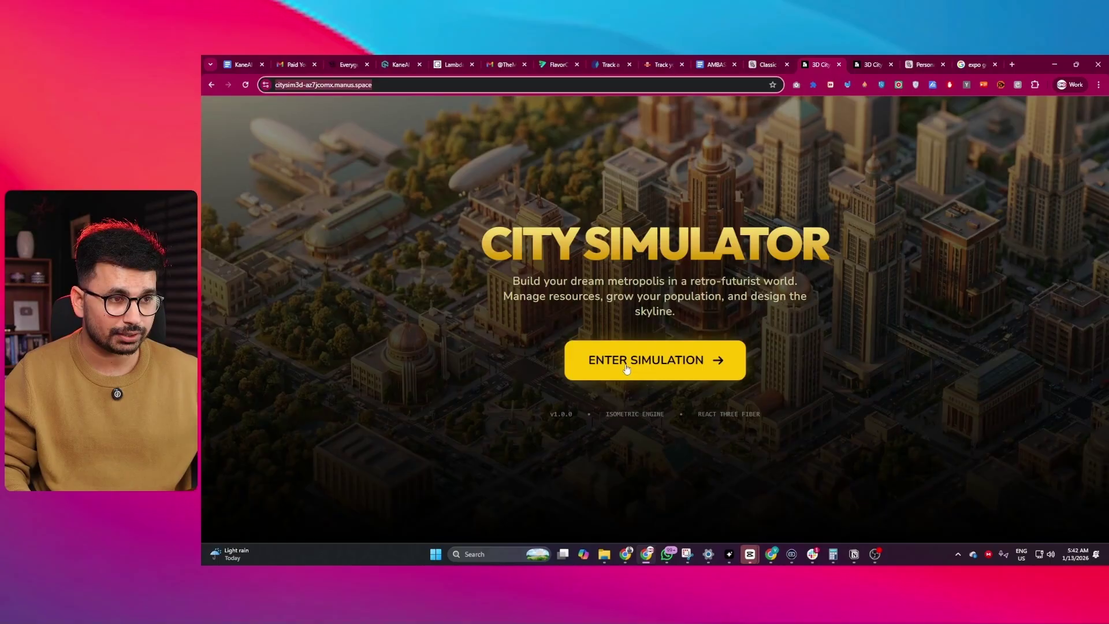
drag(467, 231, 841, 245)
click(842, 245)
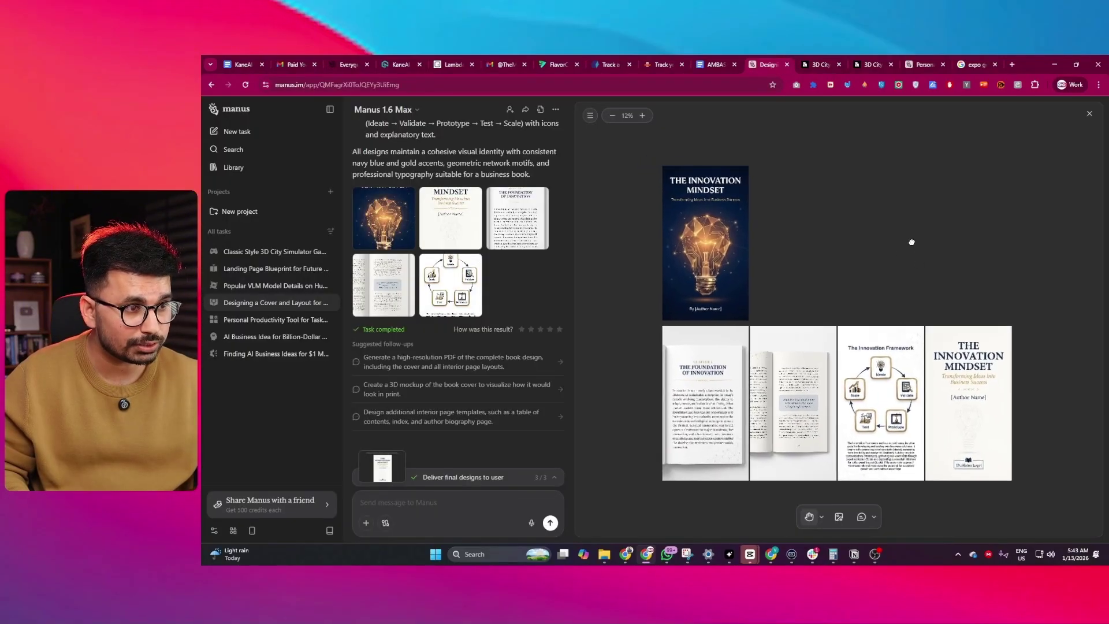
Step: Pan the book designs and select 'The Foundation of Innovation' chapter-opener page image
scroll(457, 260, up, 5)
scroll(457, 260, down, 5)
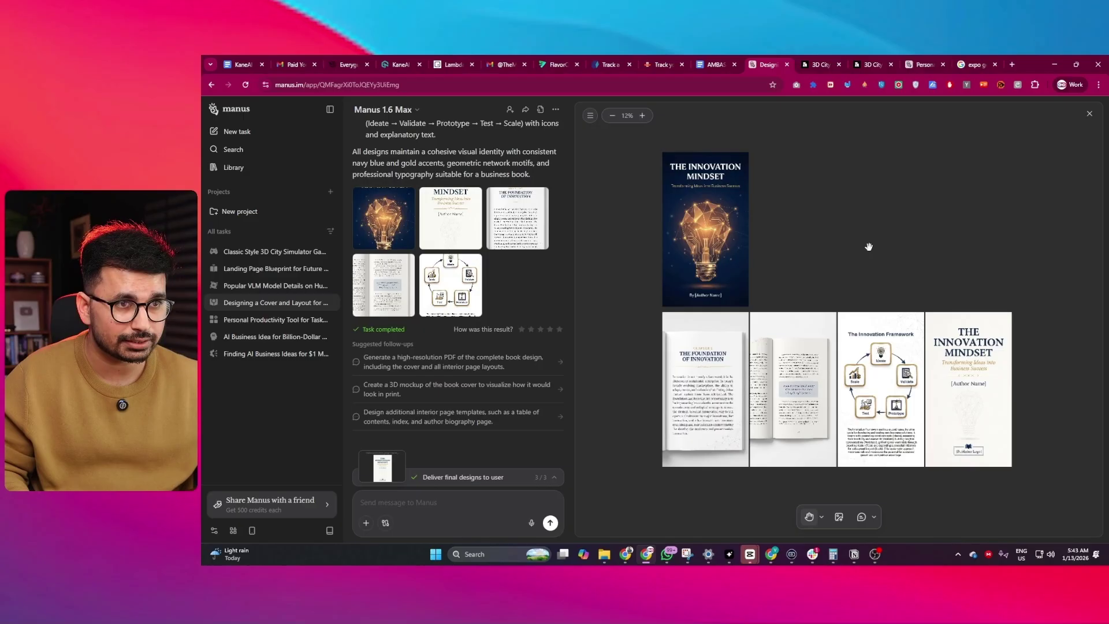
drag(798, 238, 763, 235)
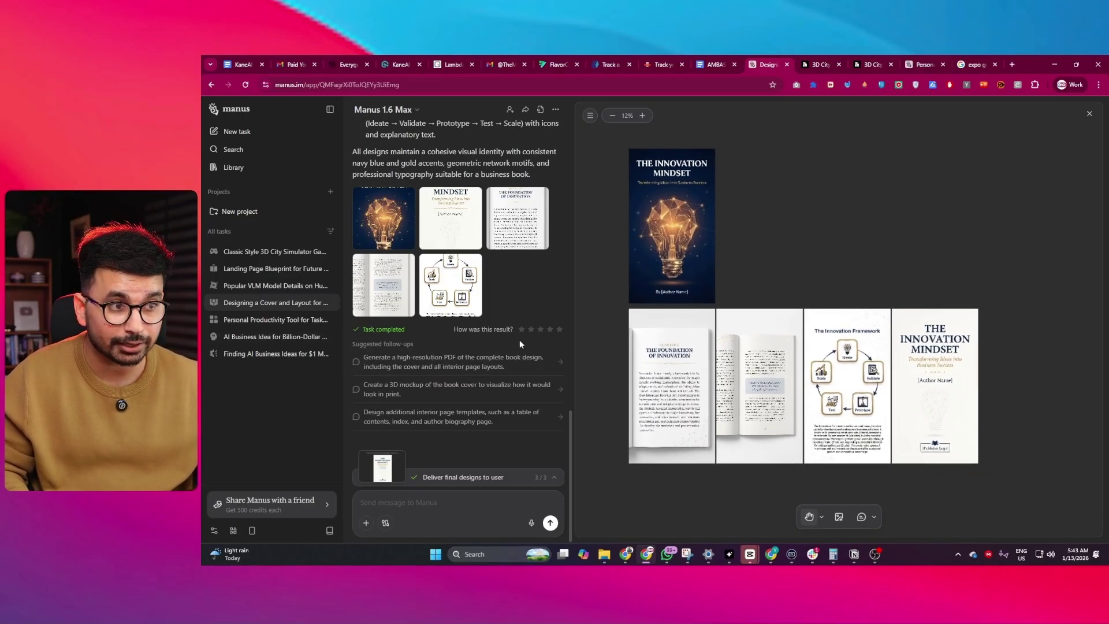
drag(807, 238, 847, 246)
key(v)
click(710, 231)
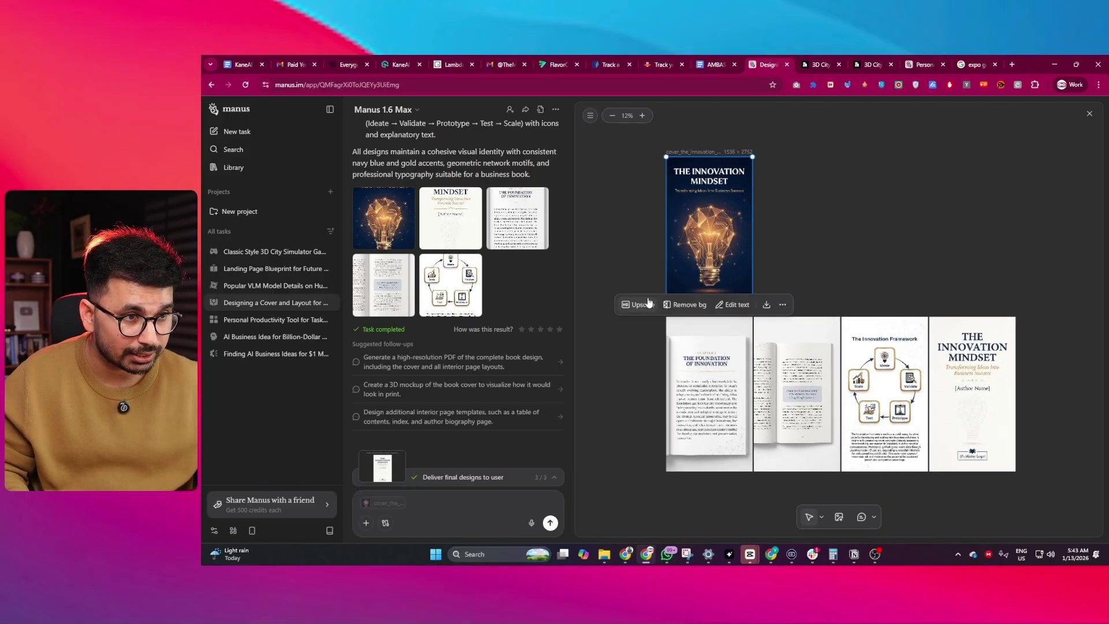
click(875, 236)
scroll(861, 243, up, 1)
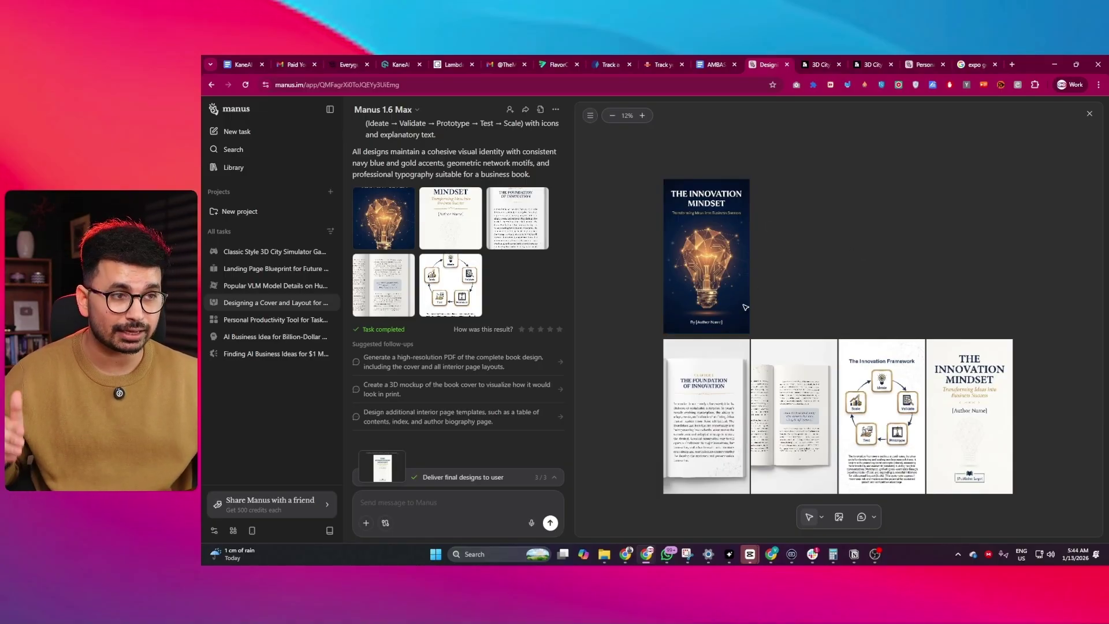
scroll(849, 283, down, 1)
click(676, 414)
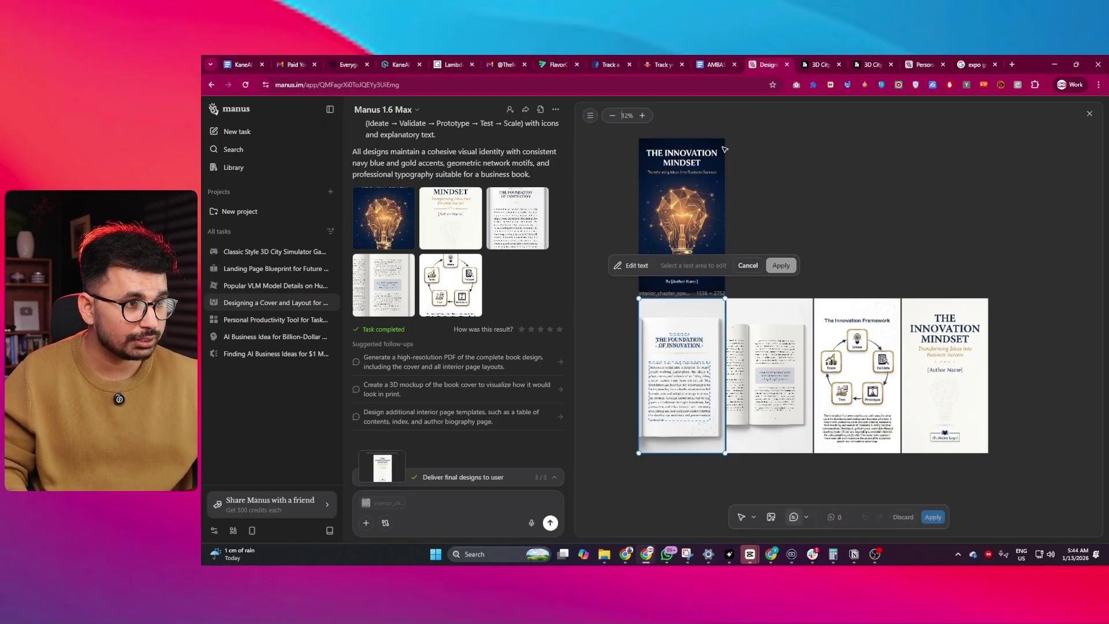
Step: Open the chapter paragraph's text editor, zoom to 125% and back, then cancel without changes
click(674, 386)
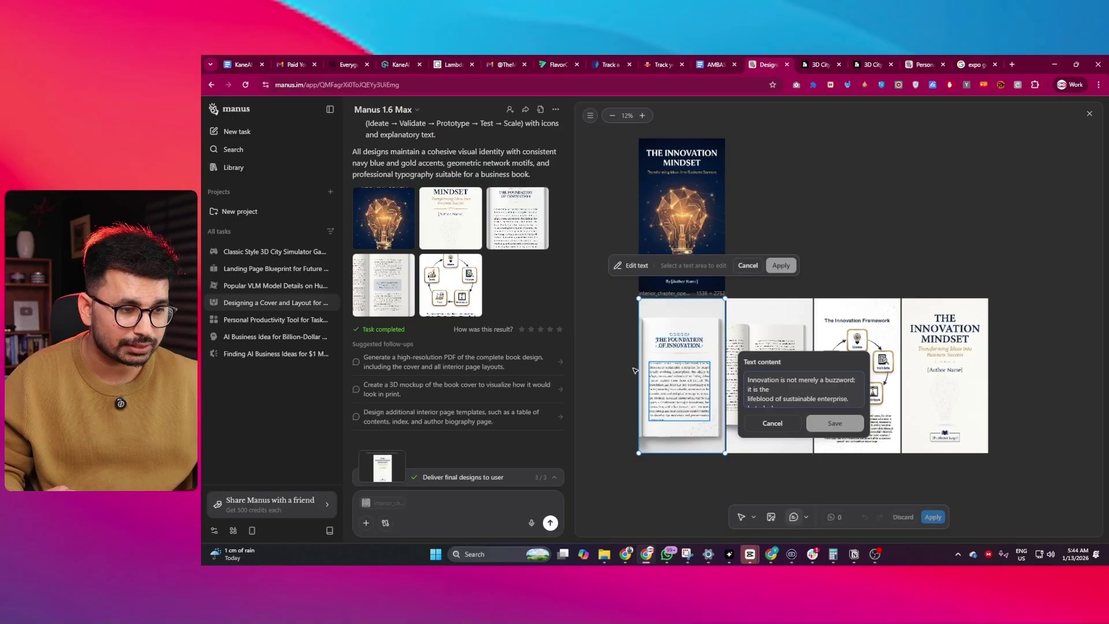
key(ctrl+equal)
key(ctrl+equal)
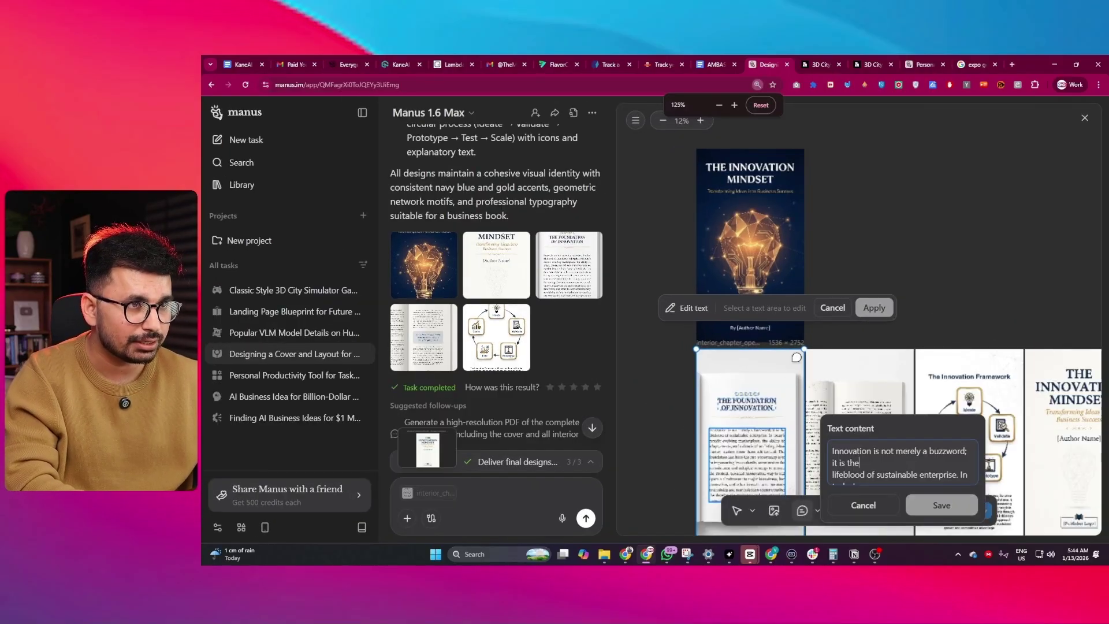
scroll(796, 357, down, 3)
key(ctrl+minus)
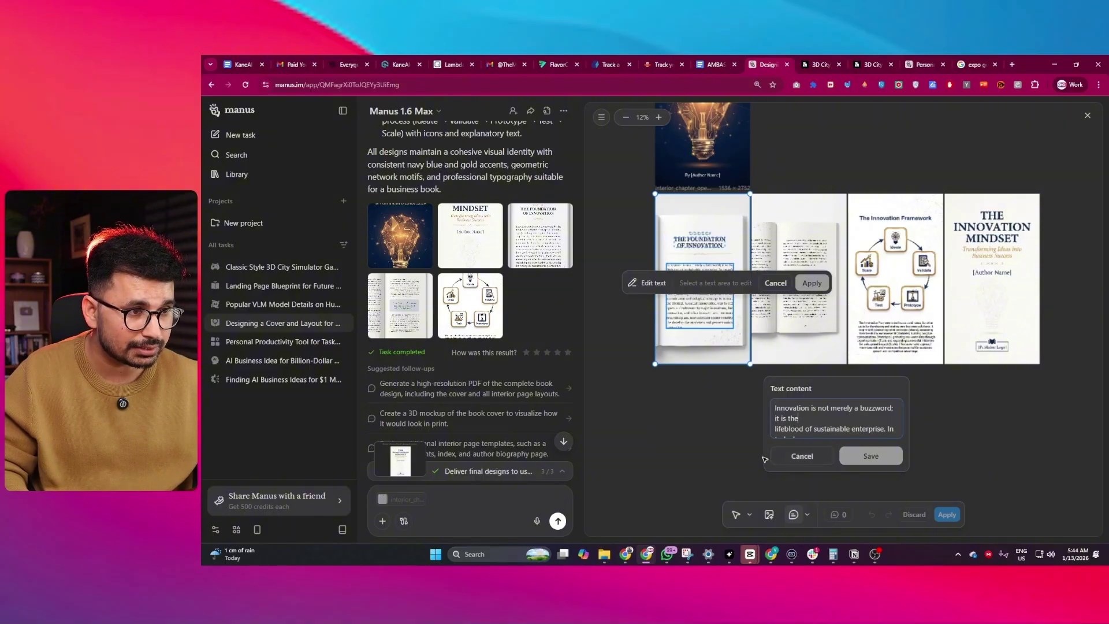
click(796, 459)
scroll(743, 426, up, 3)
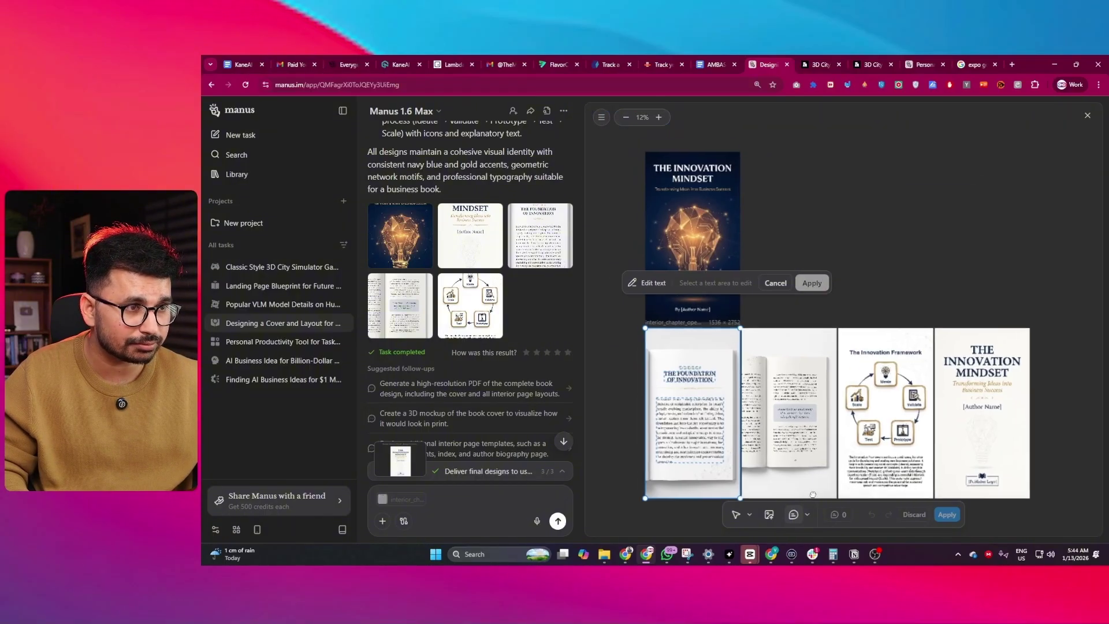
click(776, 284)
scroll(893, 237, down, 2)
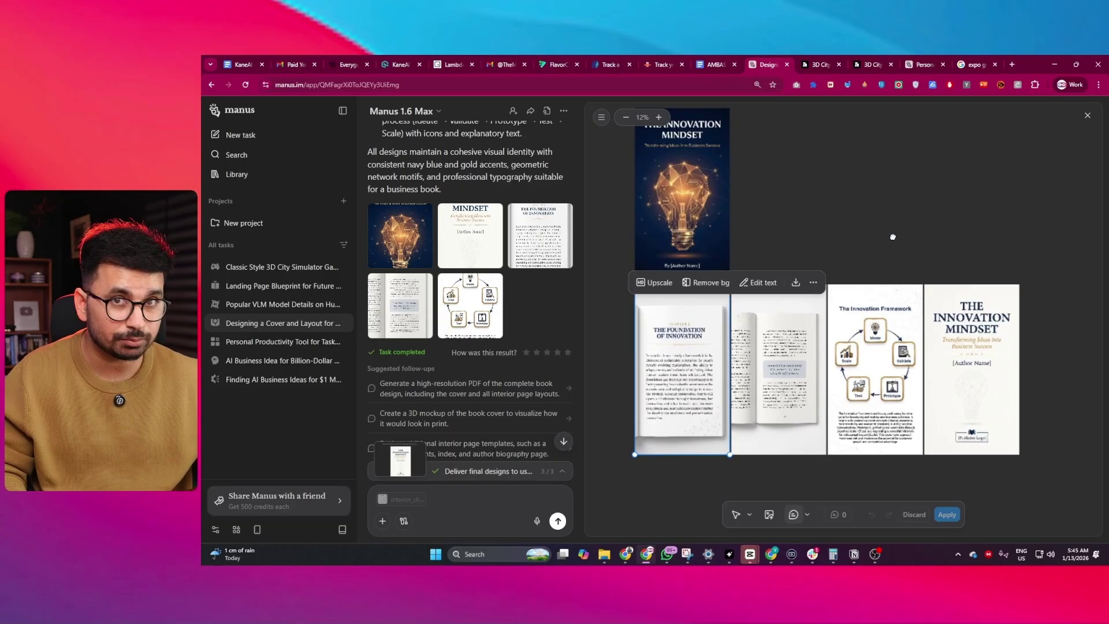
drag(894, 237, 880, 232)
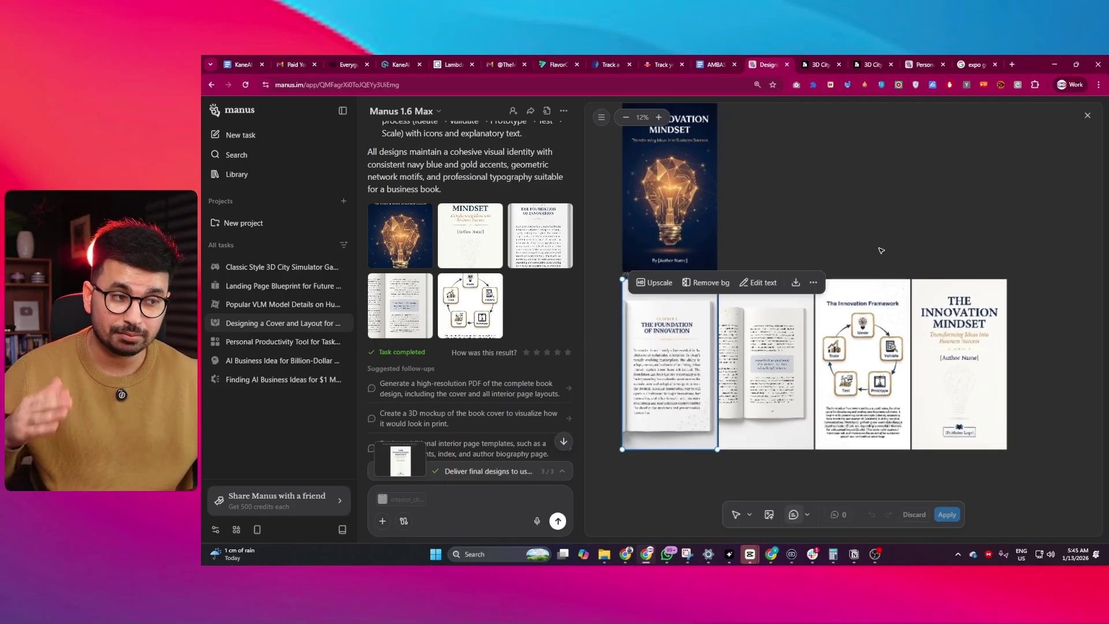
scroll(880, 250, up, 2)
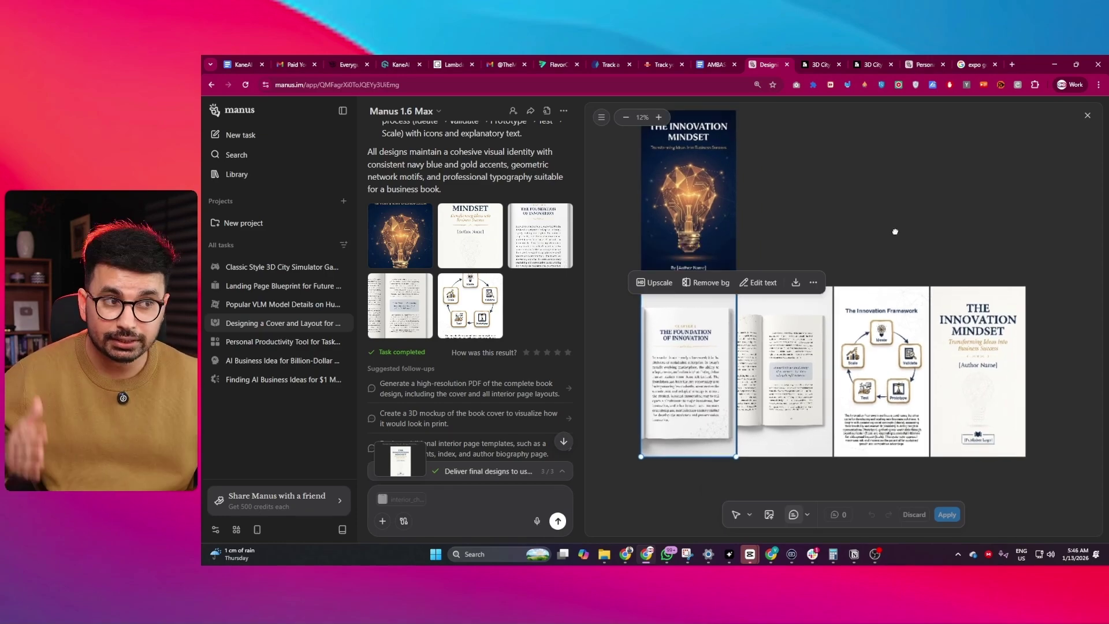
drag(912, 256, 882, 244)
scroll(869, 249, up, 2)
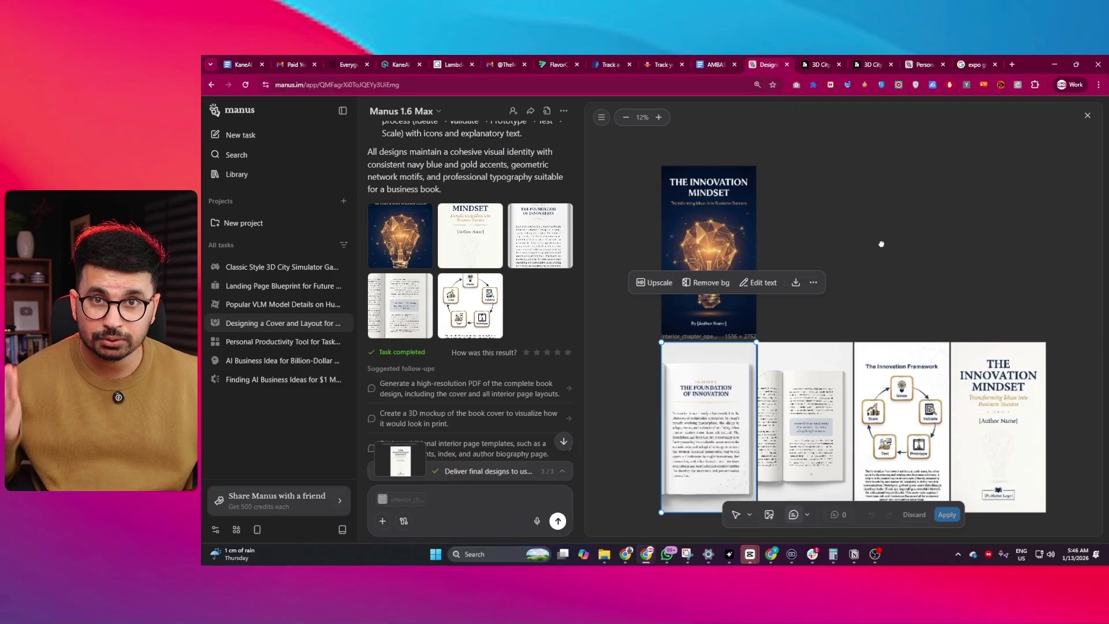